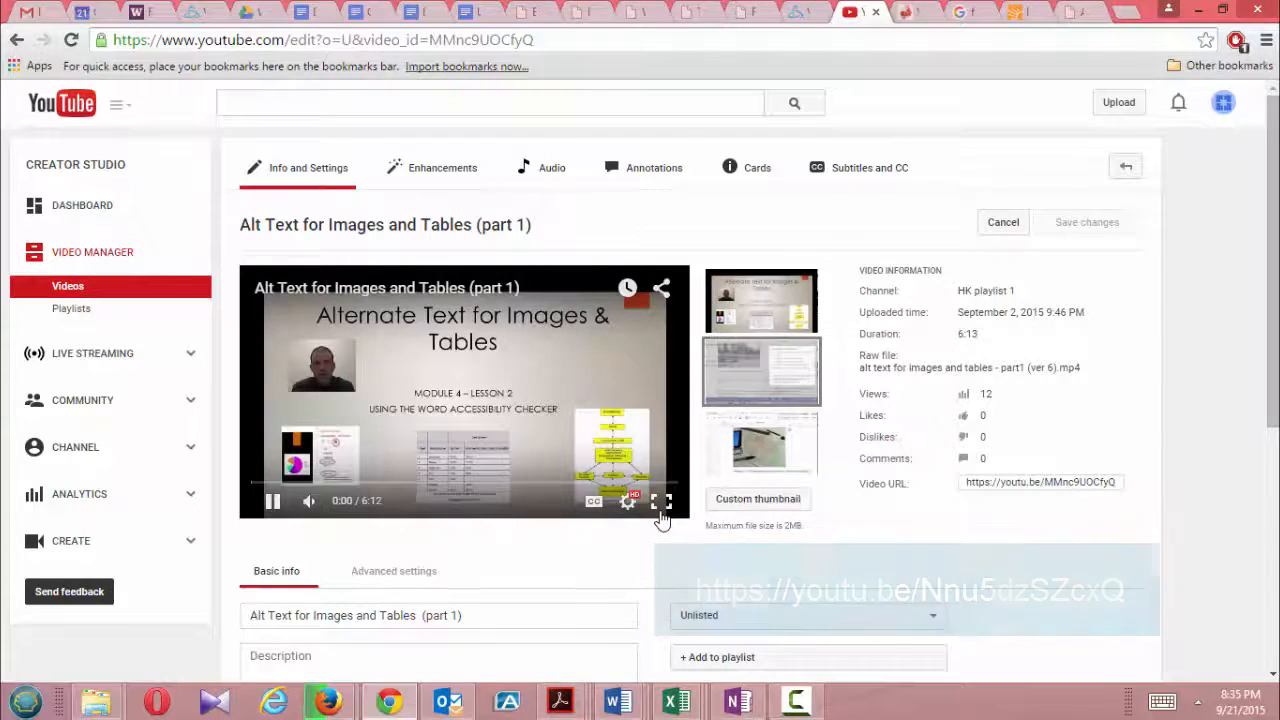
Watch the Alt Text for Images and Tables (part 1) video in full screen with its captions shown
click(661, 503)
click(1131, 697)
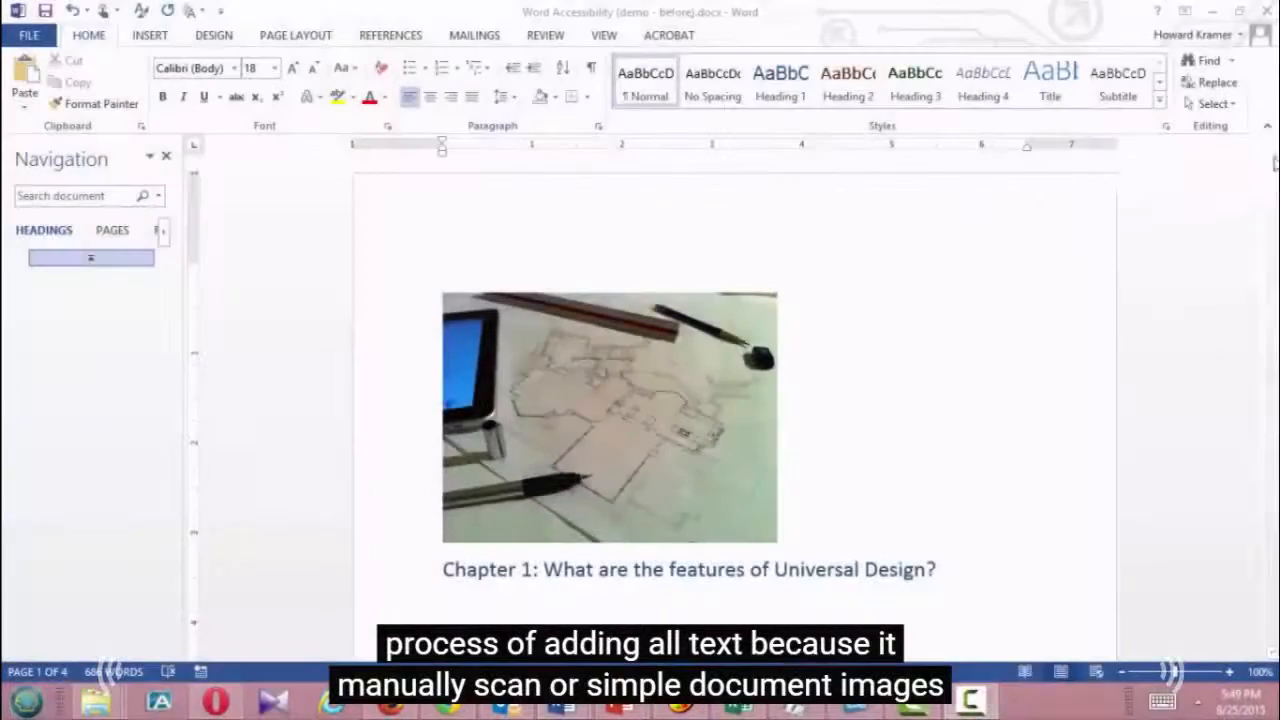
drag(1274, 163, 1274, 325)
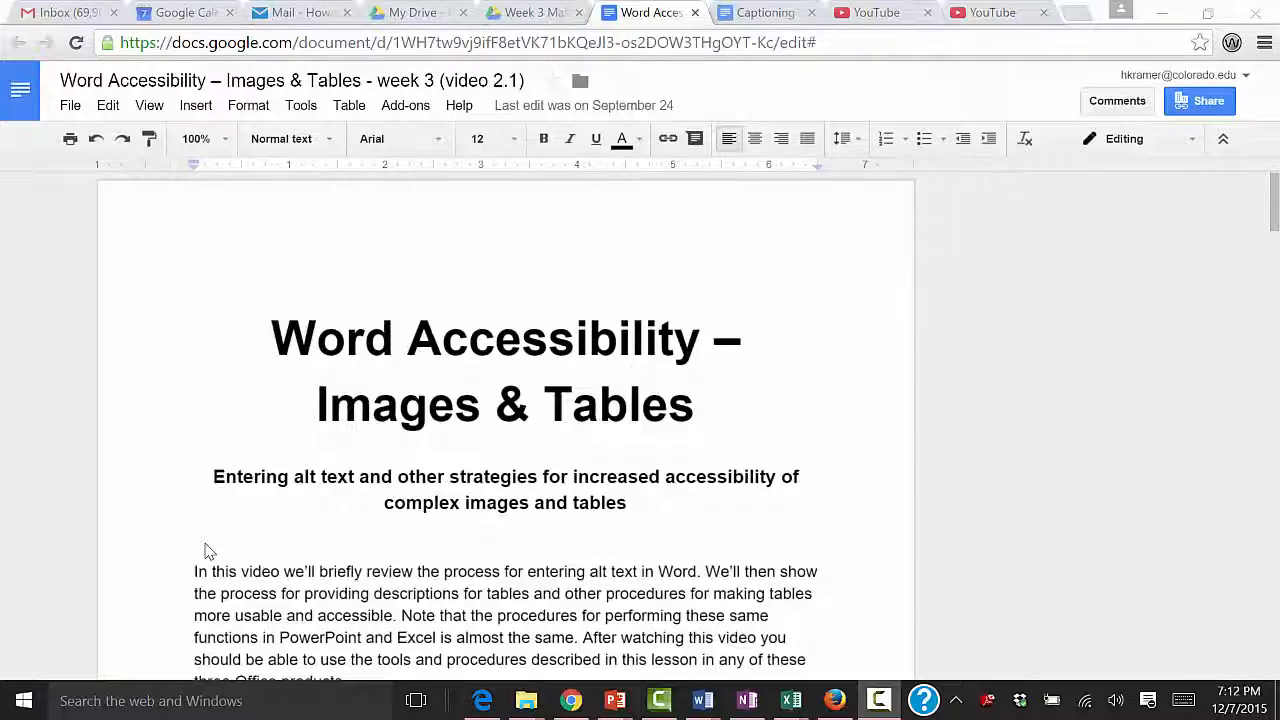
Copy the transcript's body text, from "In this video we'll briefly review" to the end, and paste it into a new Notepad document
drag(194, 571, 275, 715)
click(107, 105)
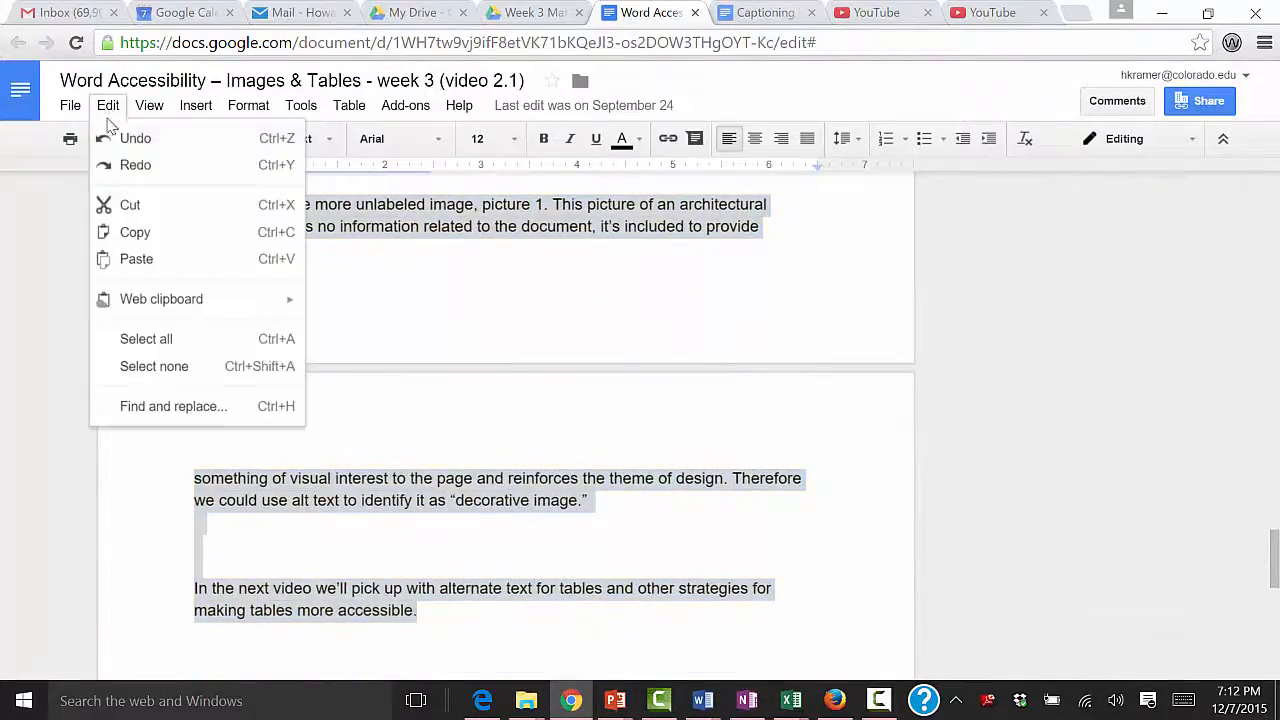
click(130, 236)
click(24, 700)
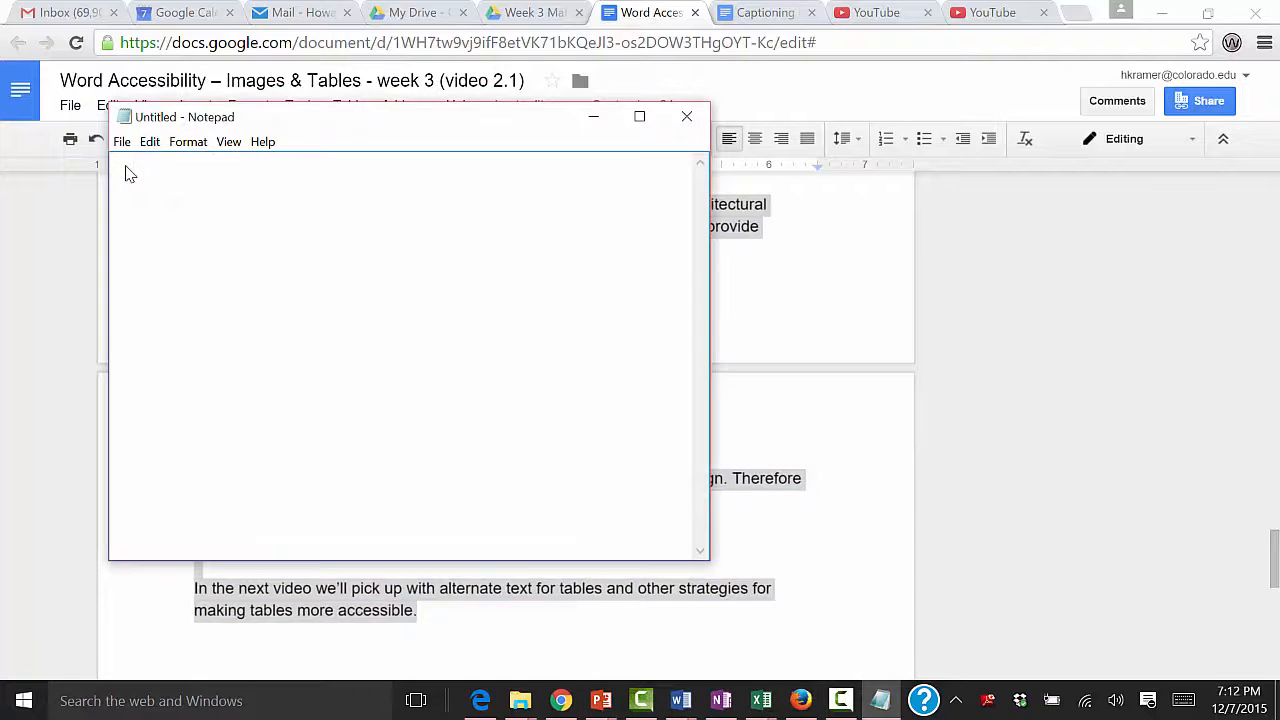
key(ctrl+v)
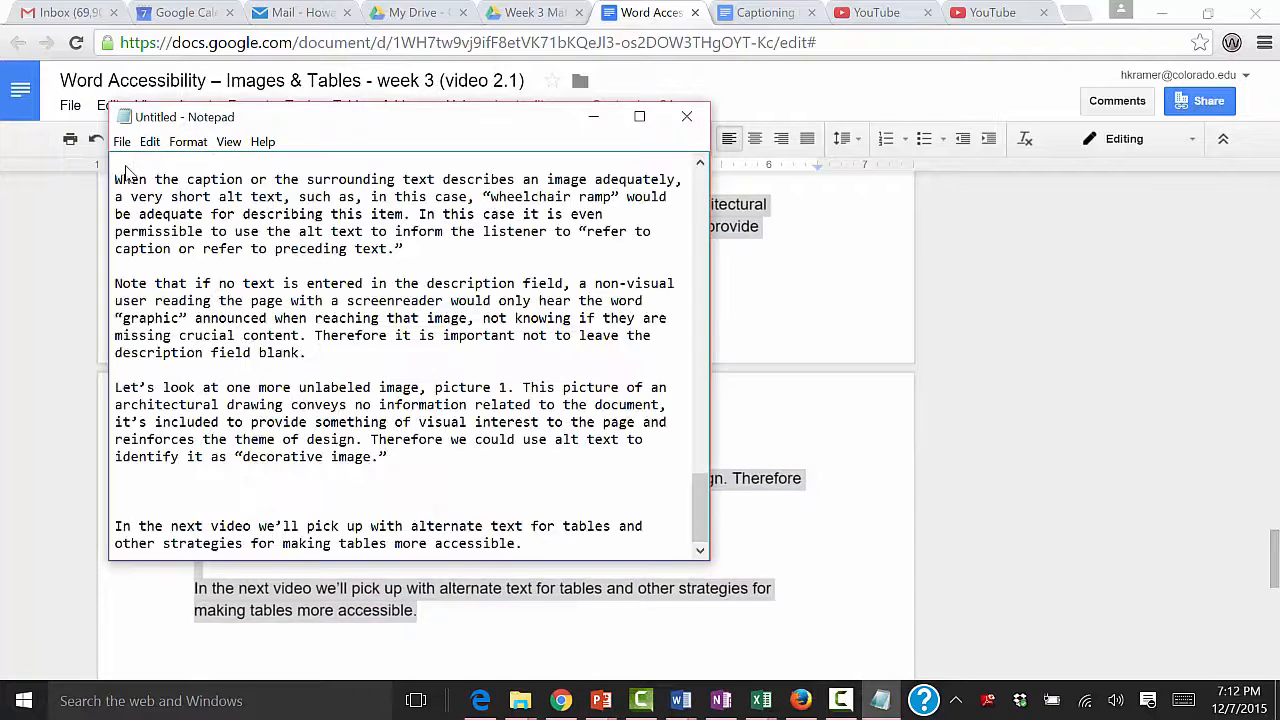
Save the transcript as "Word Accessibility – Images & Tables (transcripte).txt" with UTF-8 encoding
click(121, 141)
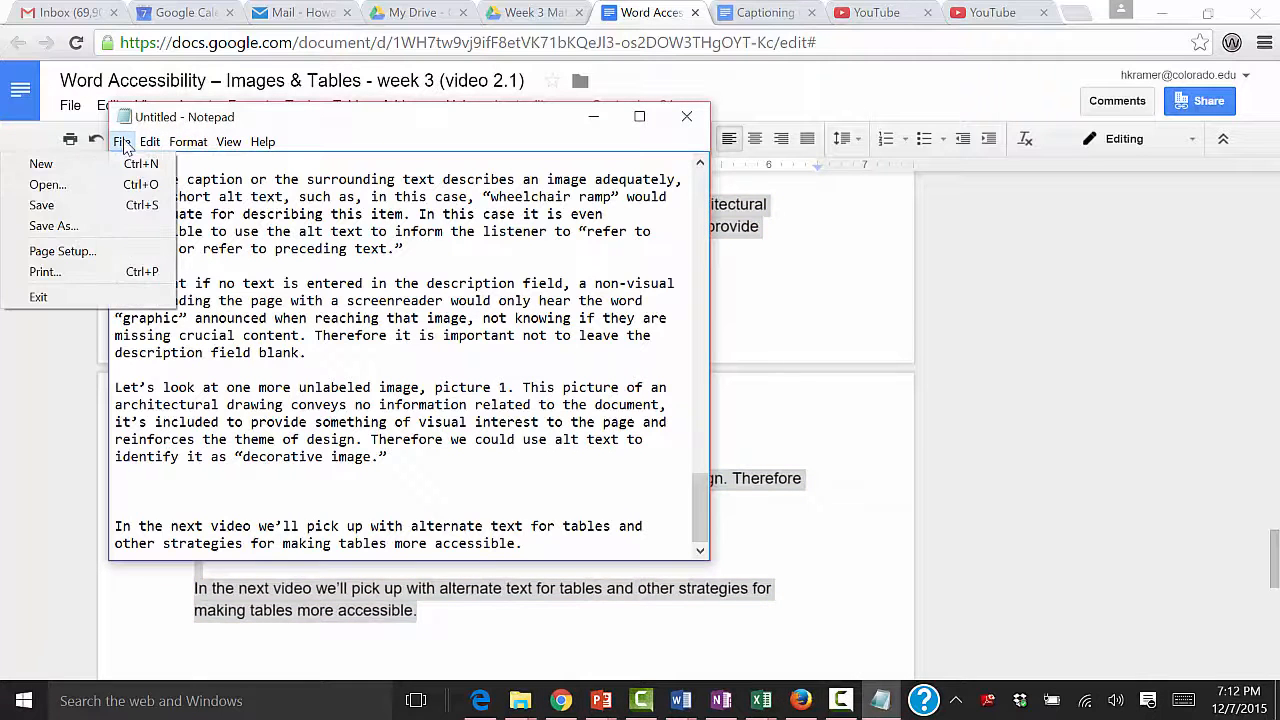
click(80, 226)
key(ctrl+shift+z)
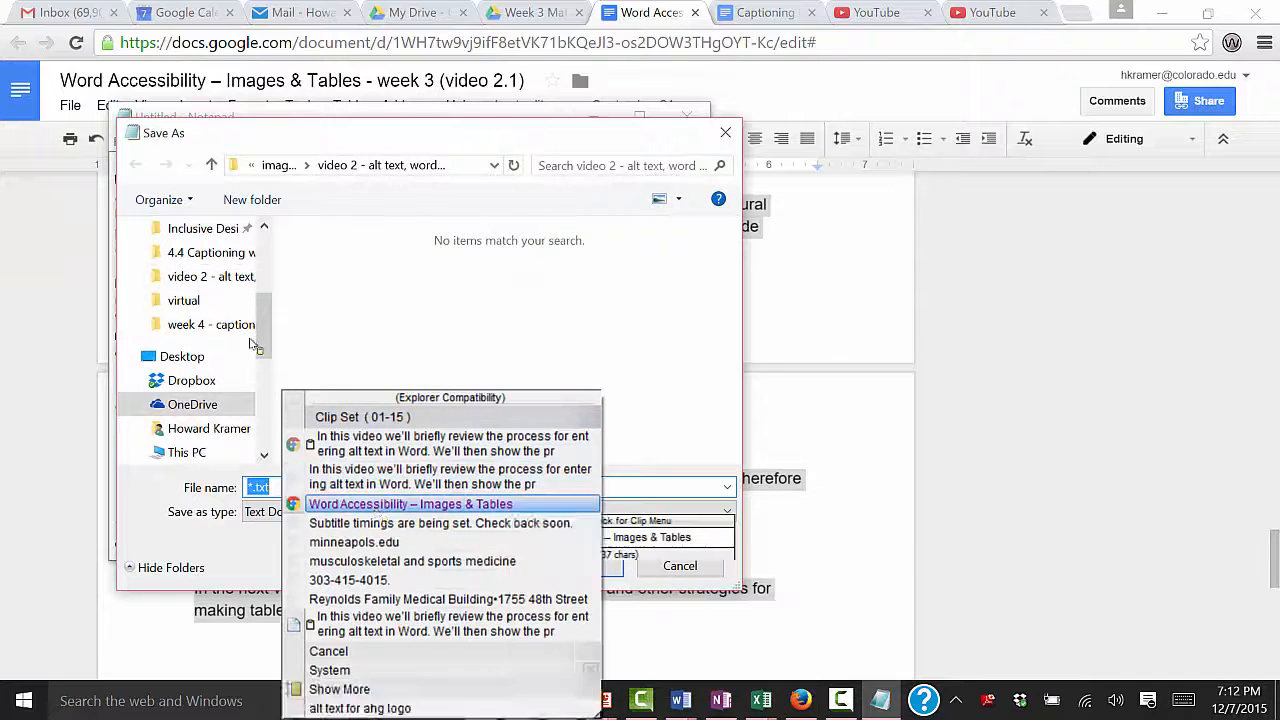
click(390, 503)
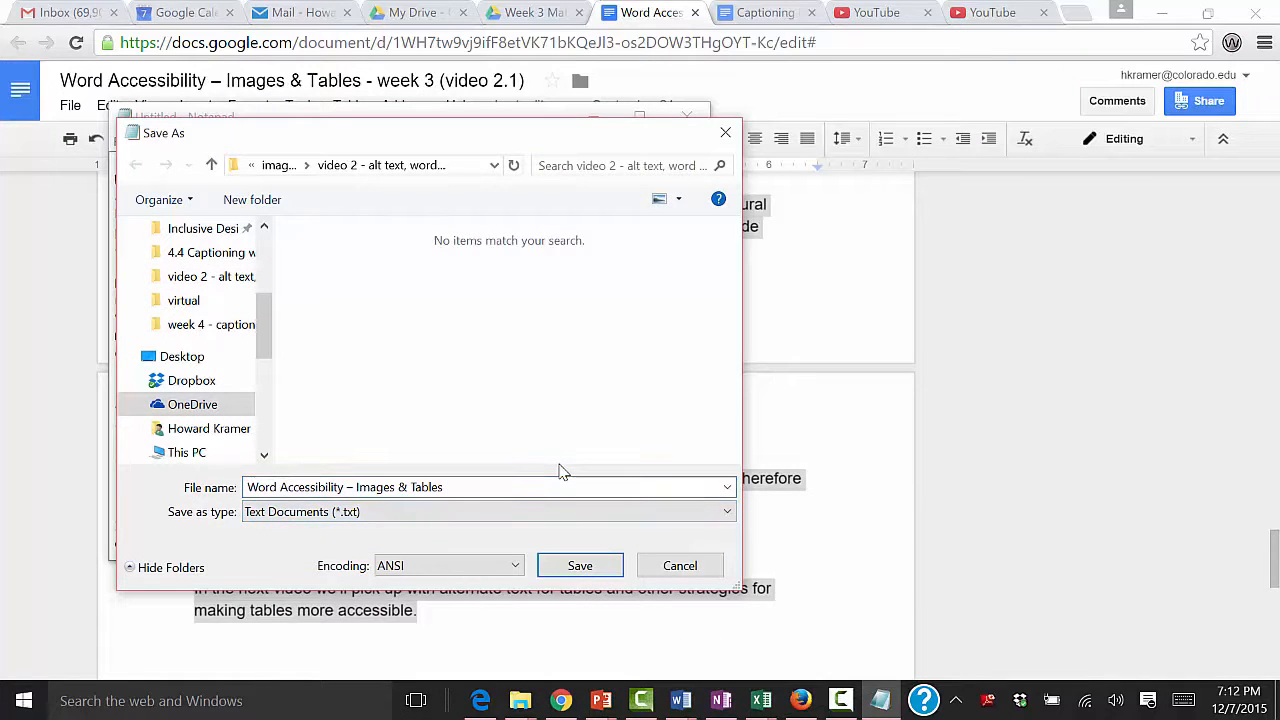
click(511, 488)
click(511, 488)
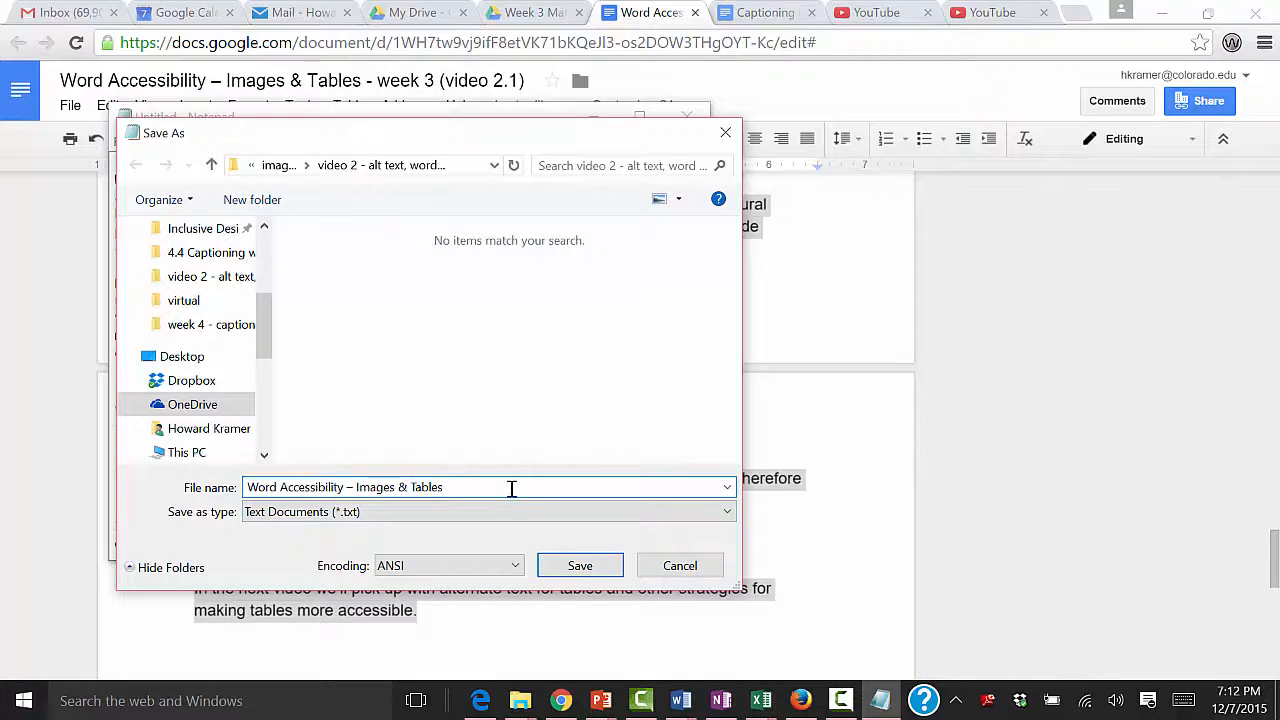
text((transcripte).txt)
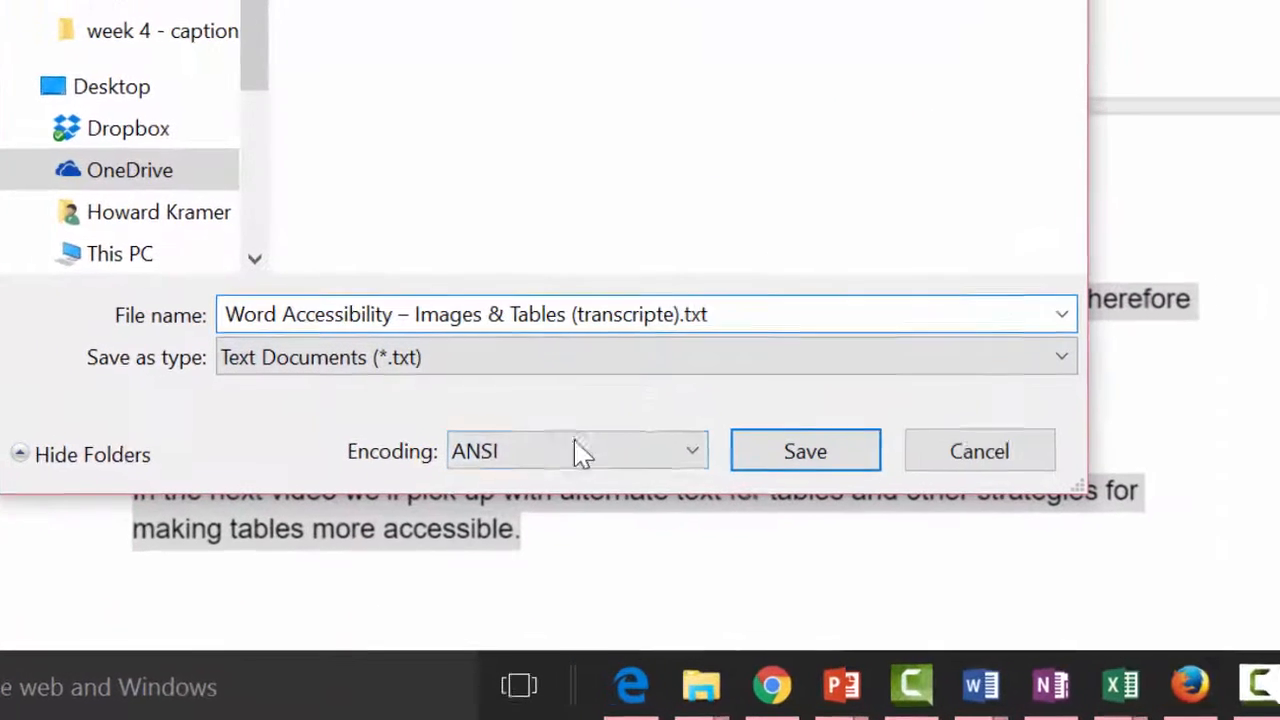
click(466, 570)
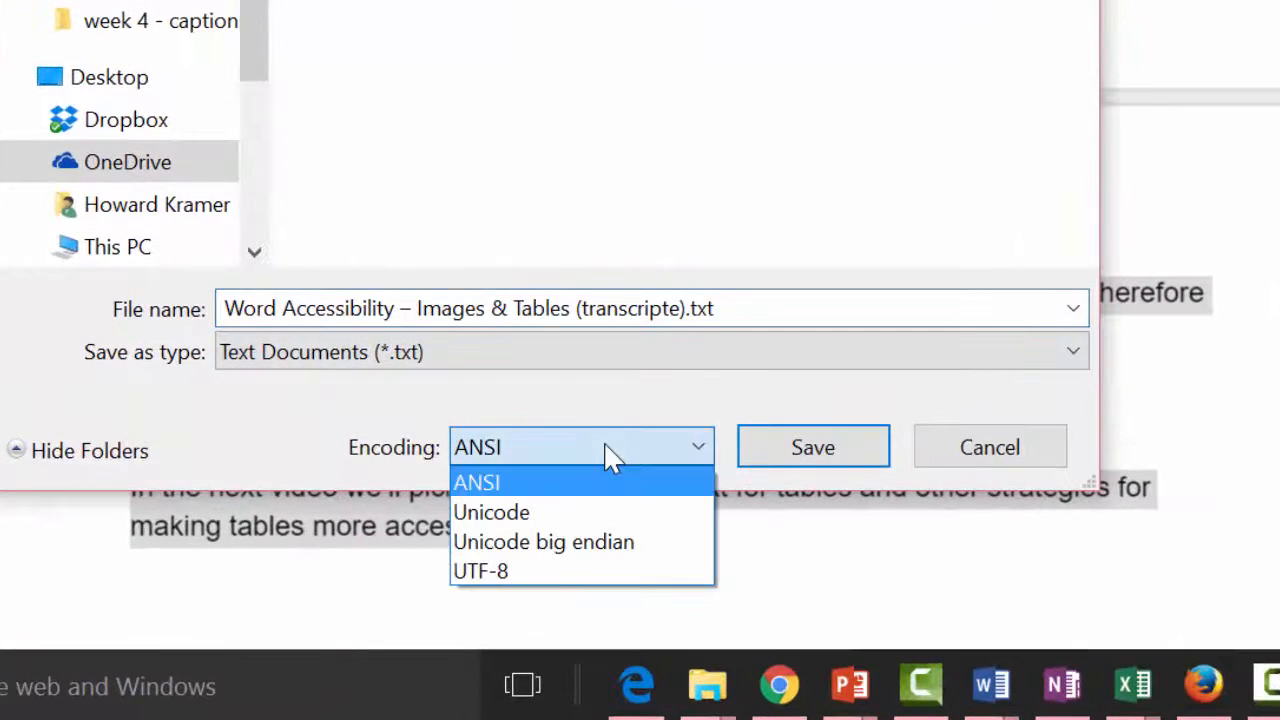
click(590, 580)
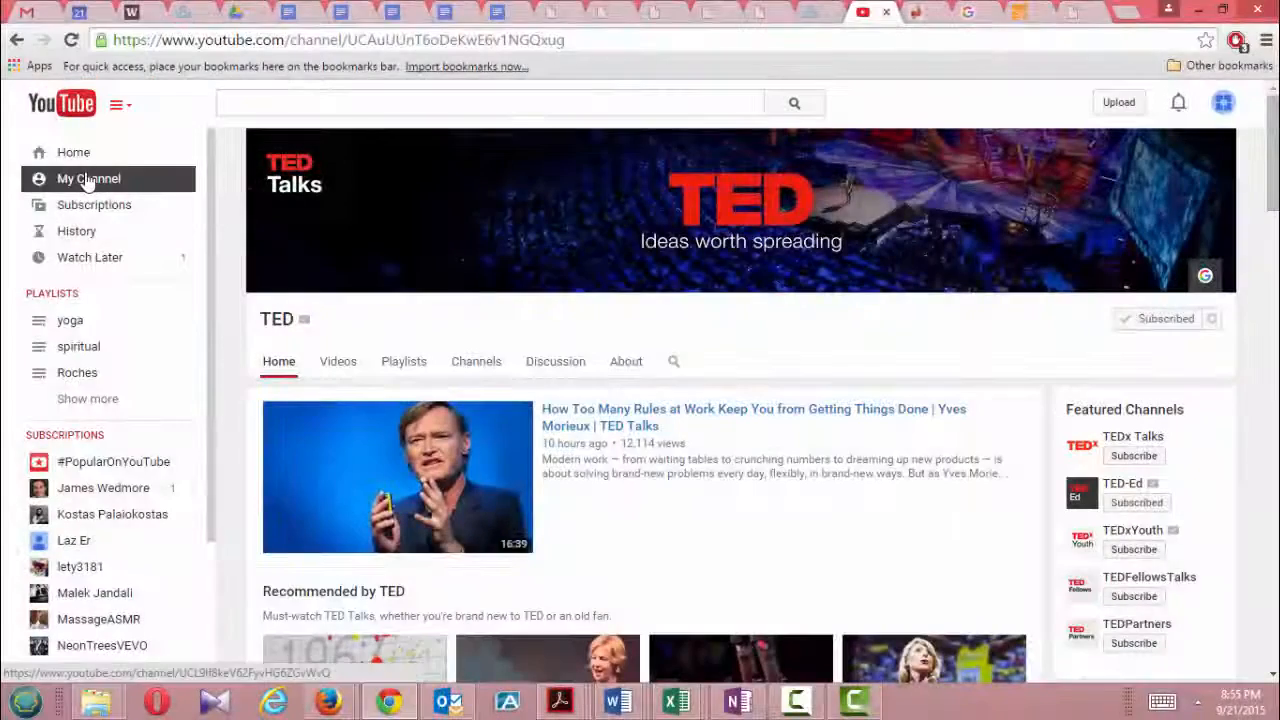
Open the video Alt Text for Images and Tables (part 1) for editing from the channel's Video Manager on YouTube
click(88, 180)
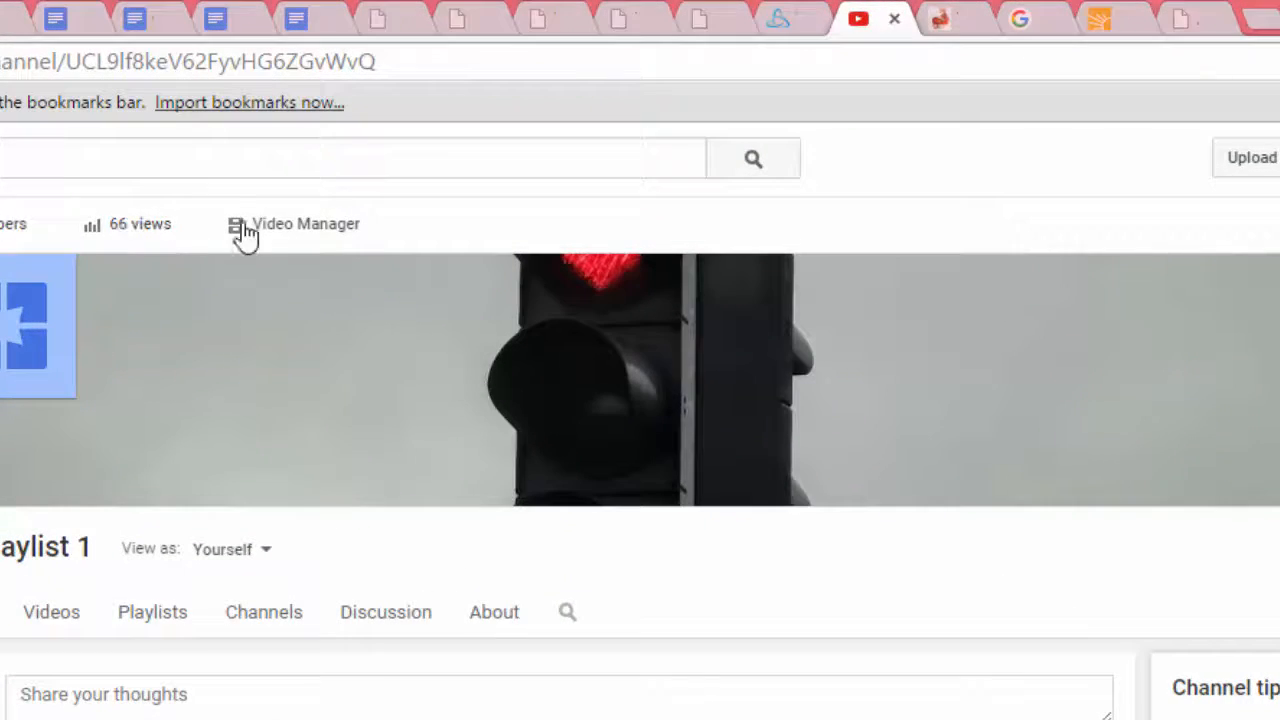
click(243, 230)
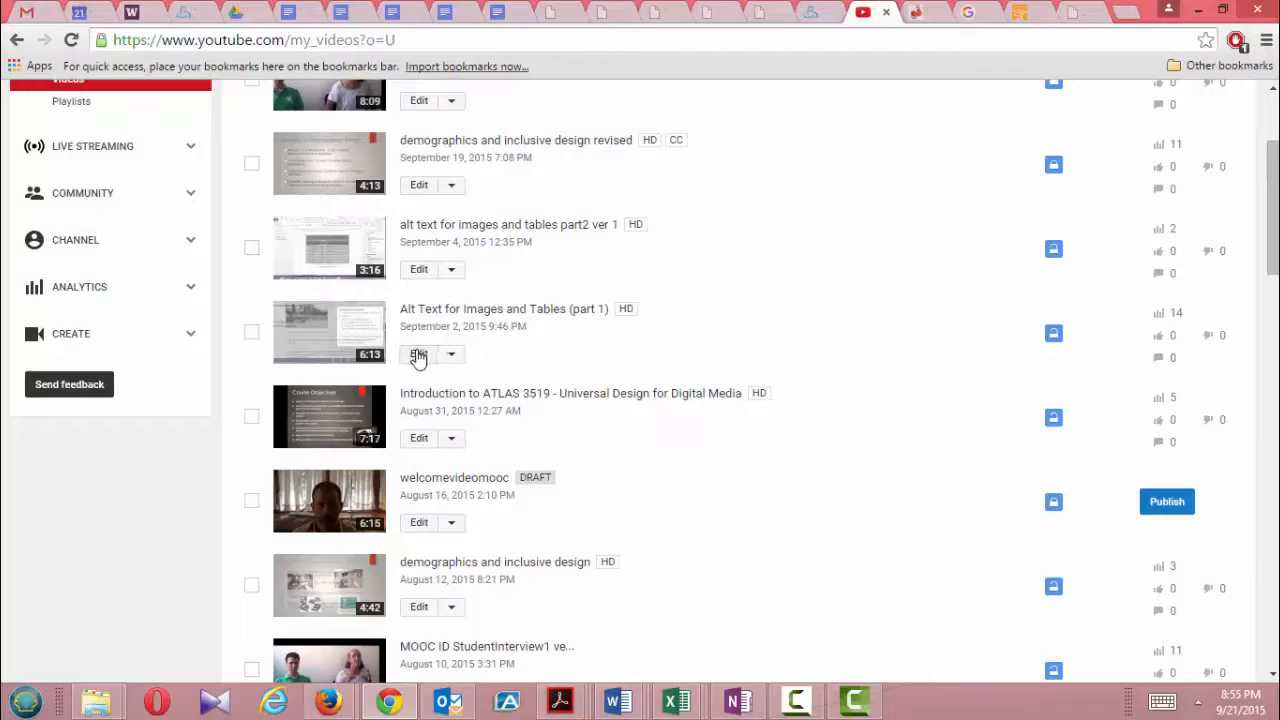
click(420, 353)
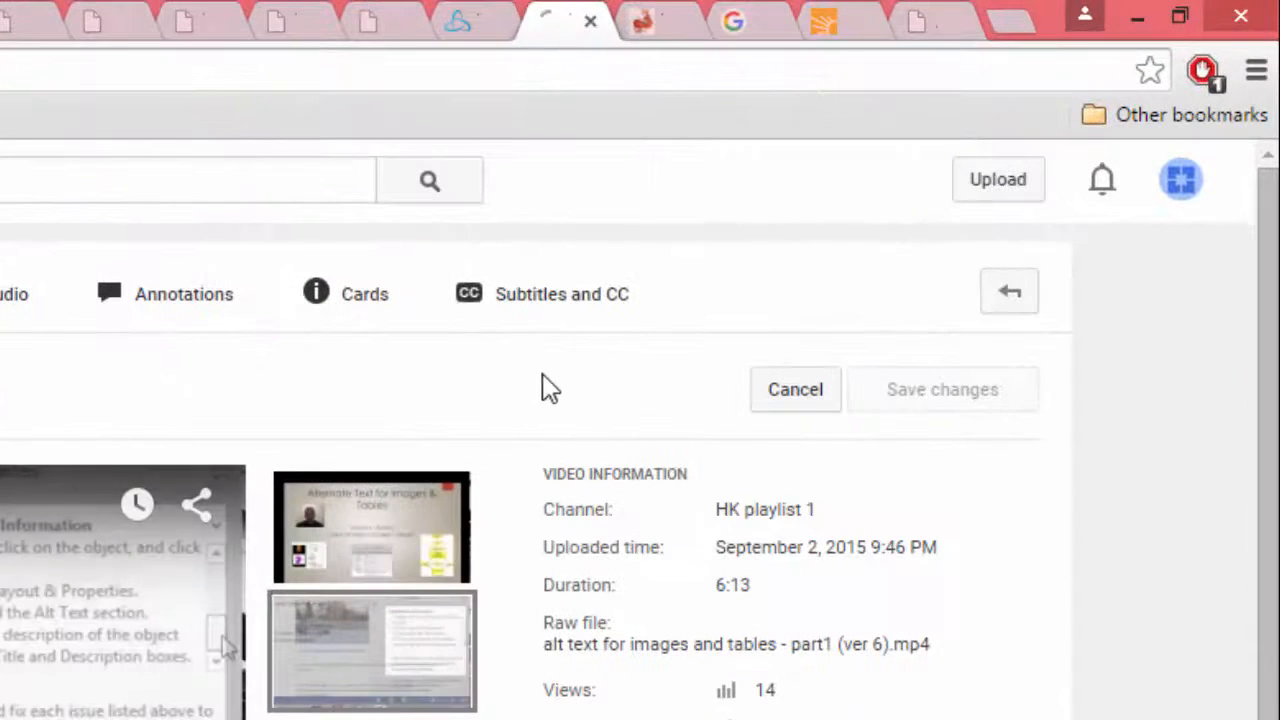
Start adding a new set of English subtitles to the video
click(560, 300)
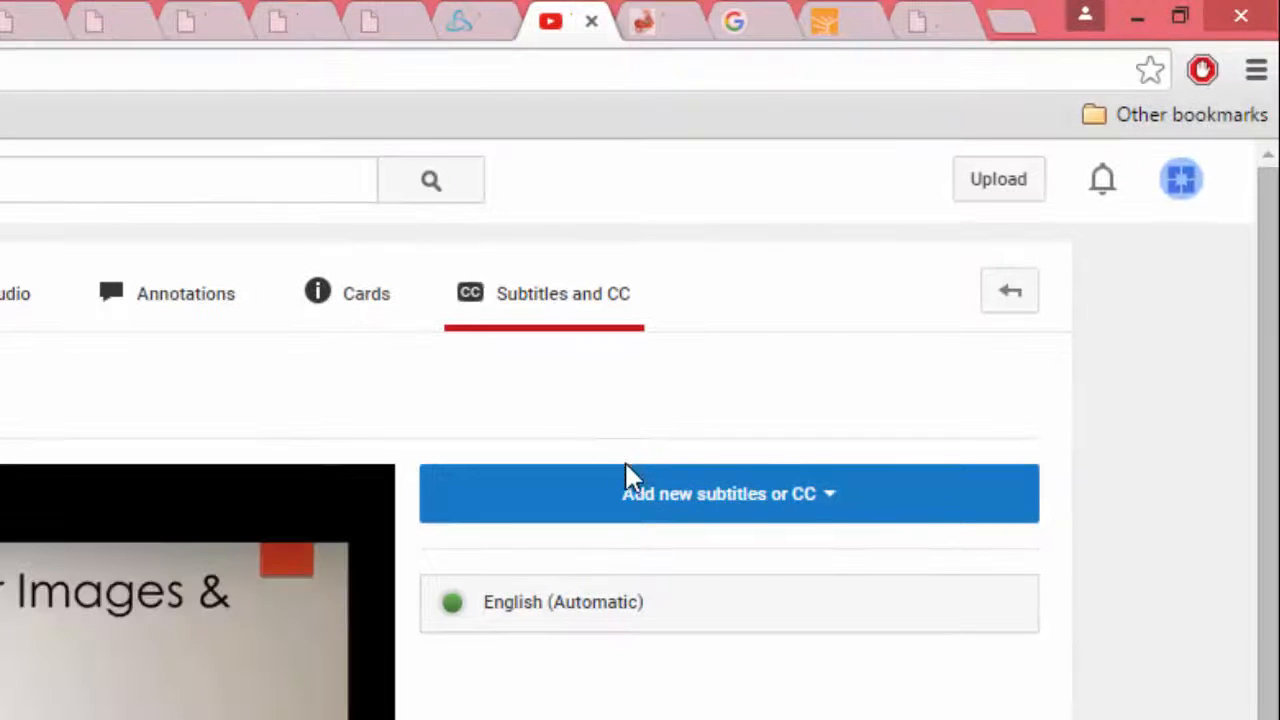
click(628, 496)
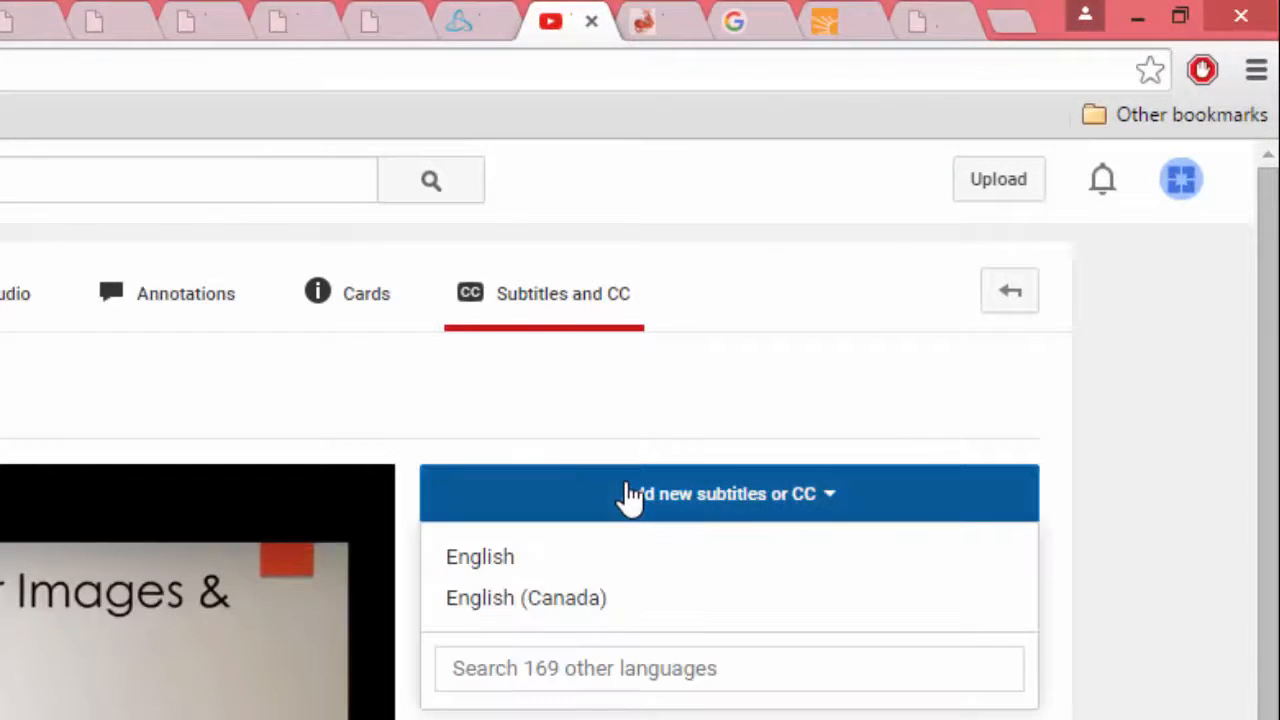
click(576, 577)
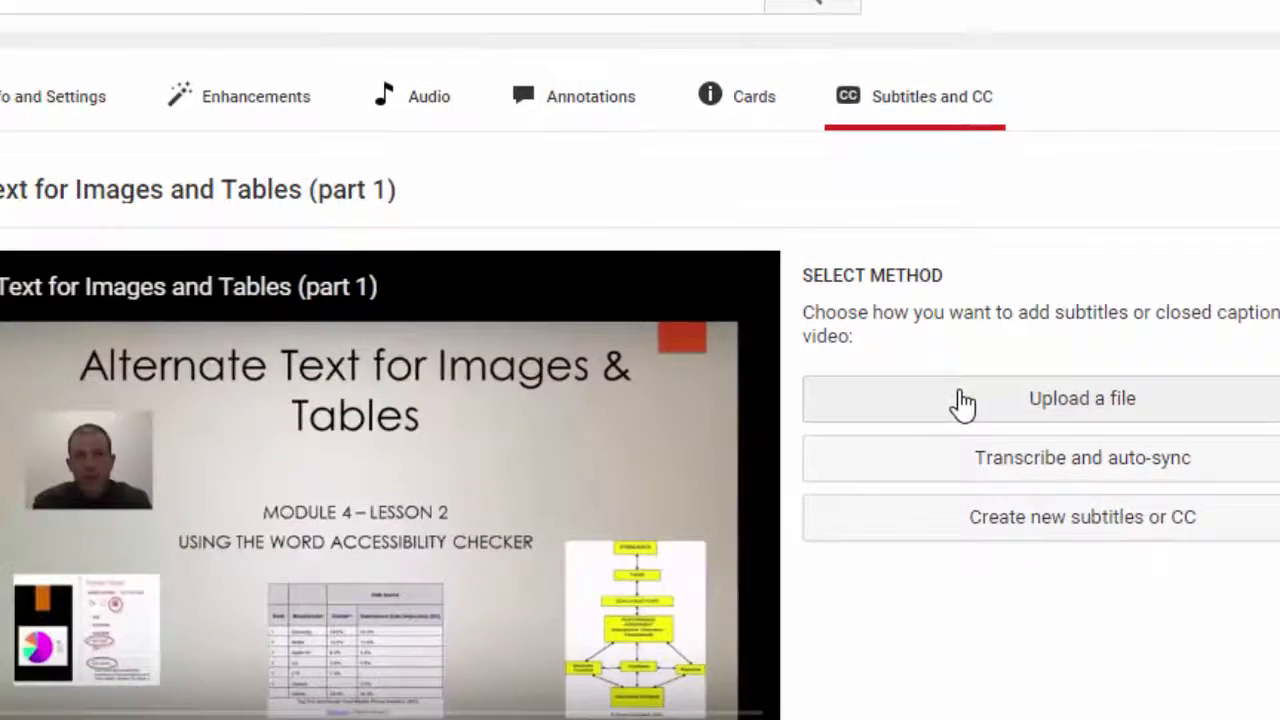
Upload the file "Word Accessibility – Images & Tables (transcript).txt" as a Transcript for the English subtitles
click(597, 632)
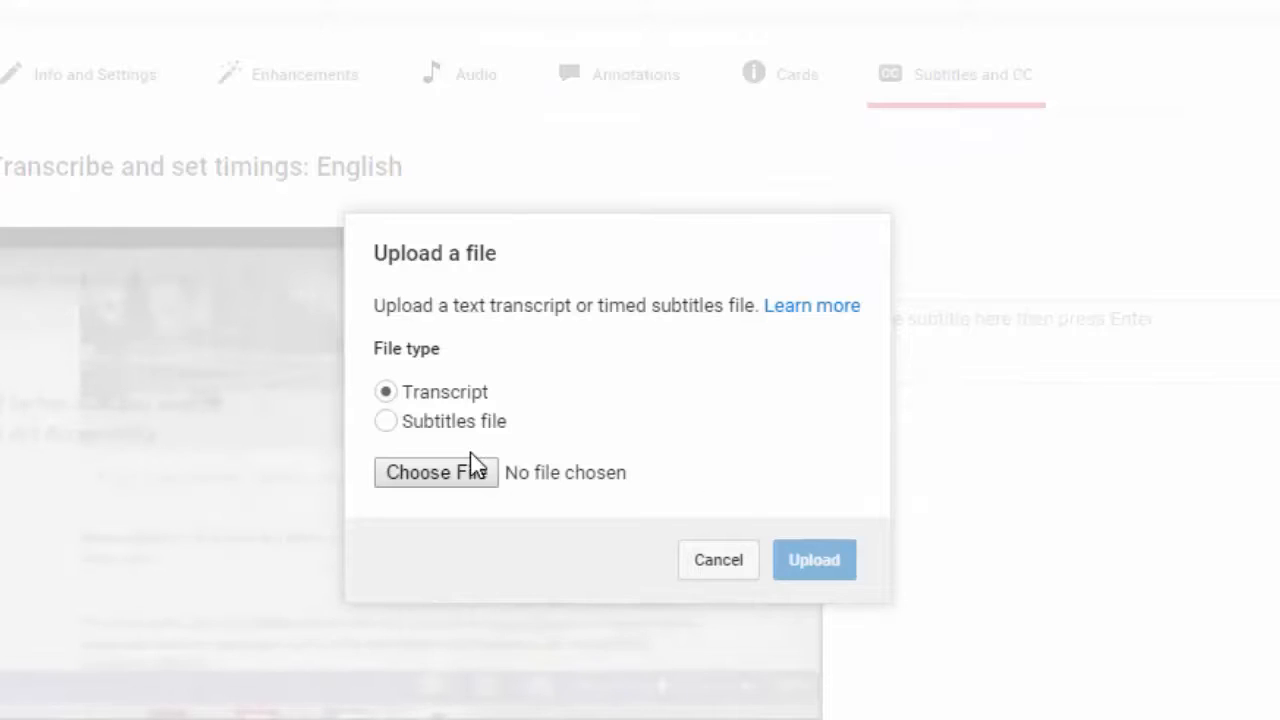
click(474, 481)
click(626, 150)
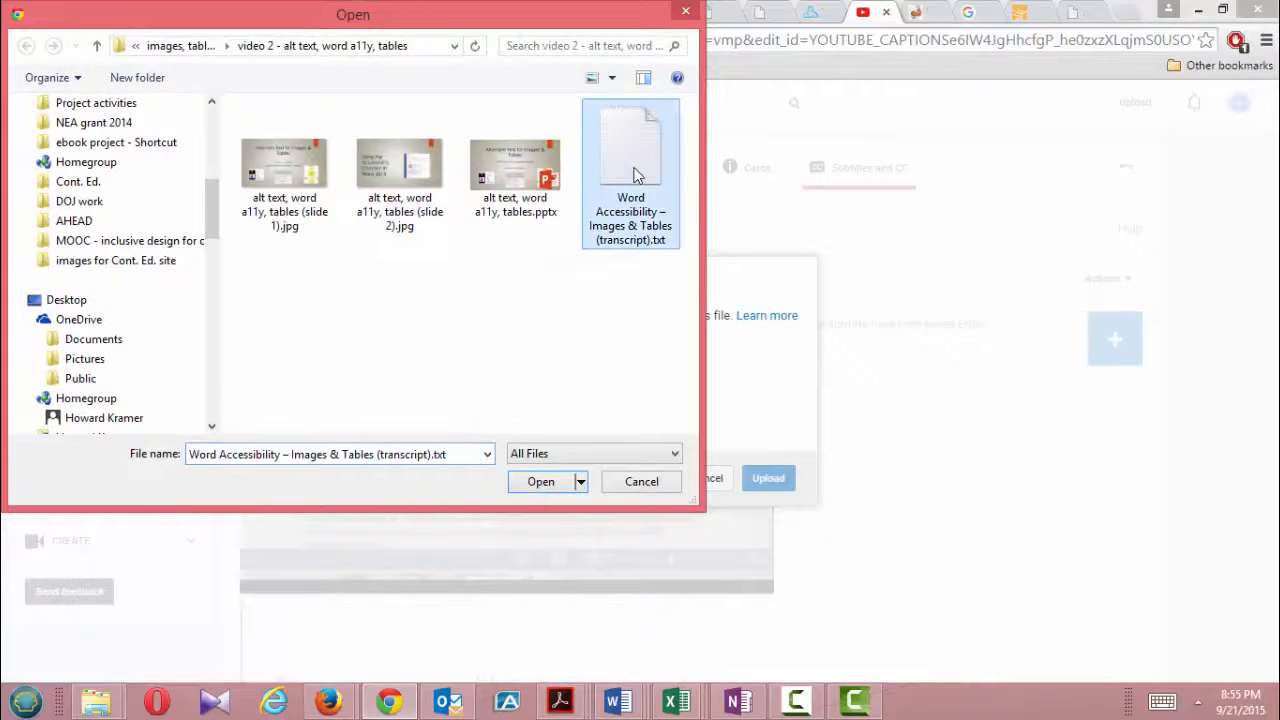
click(545, 482)
click(766, 482)
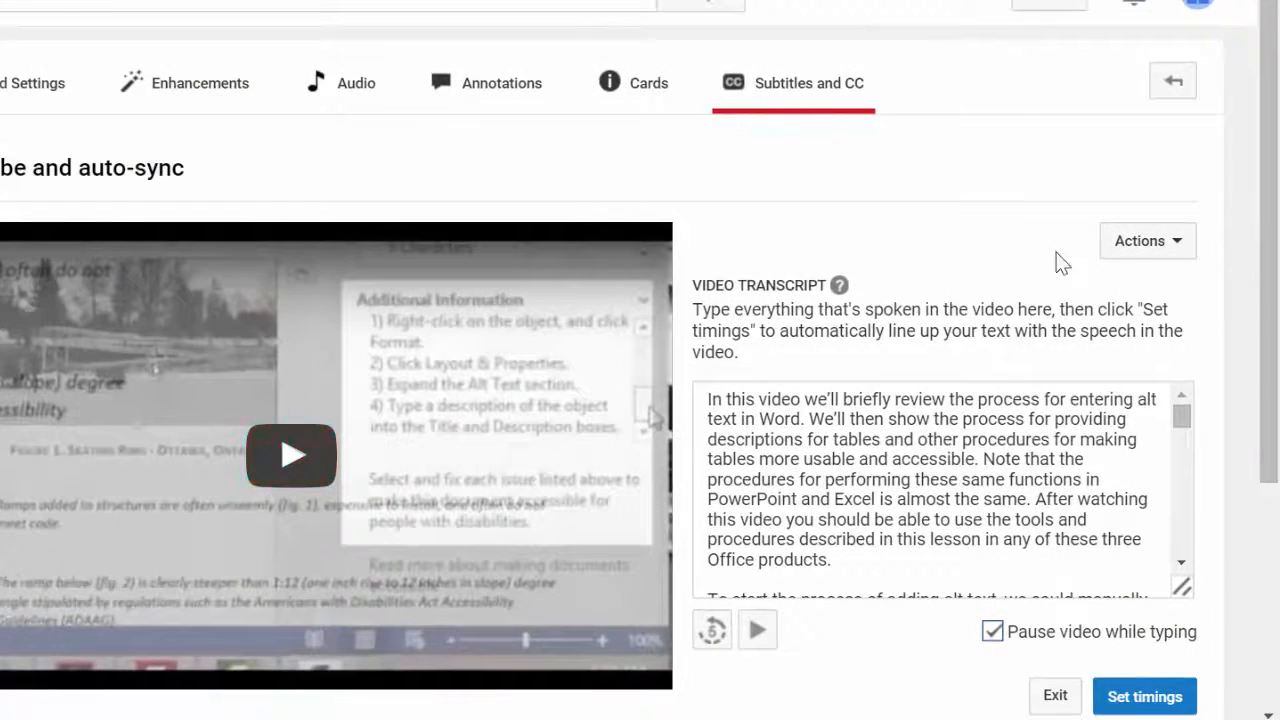
Set the timings automatically for the uploaded transcript, then open the English draft and reload its page
click(1146, 699)
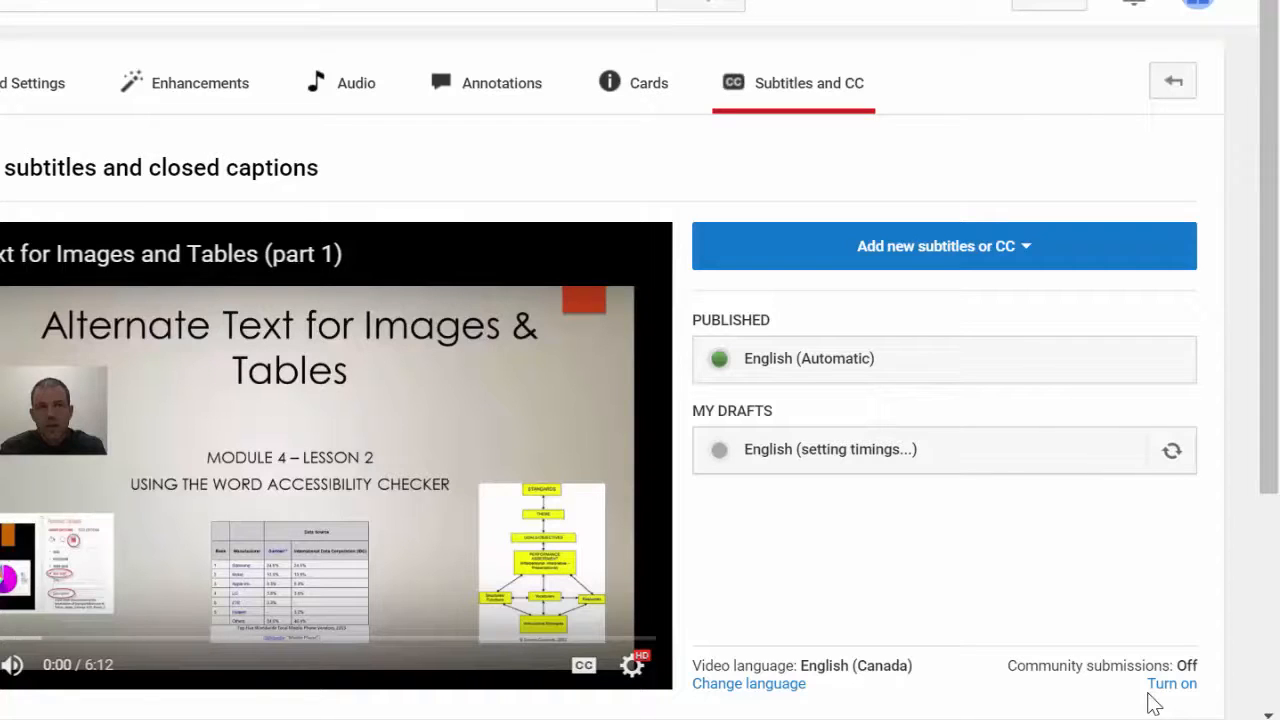
click(960, 452)
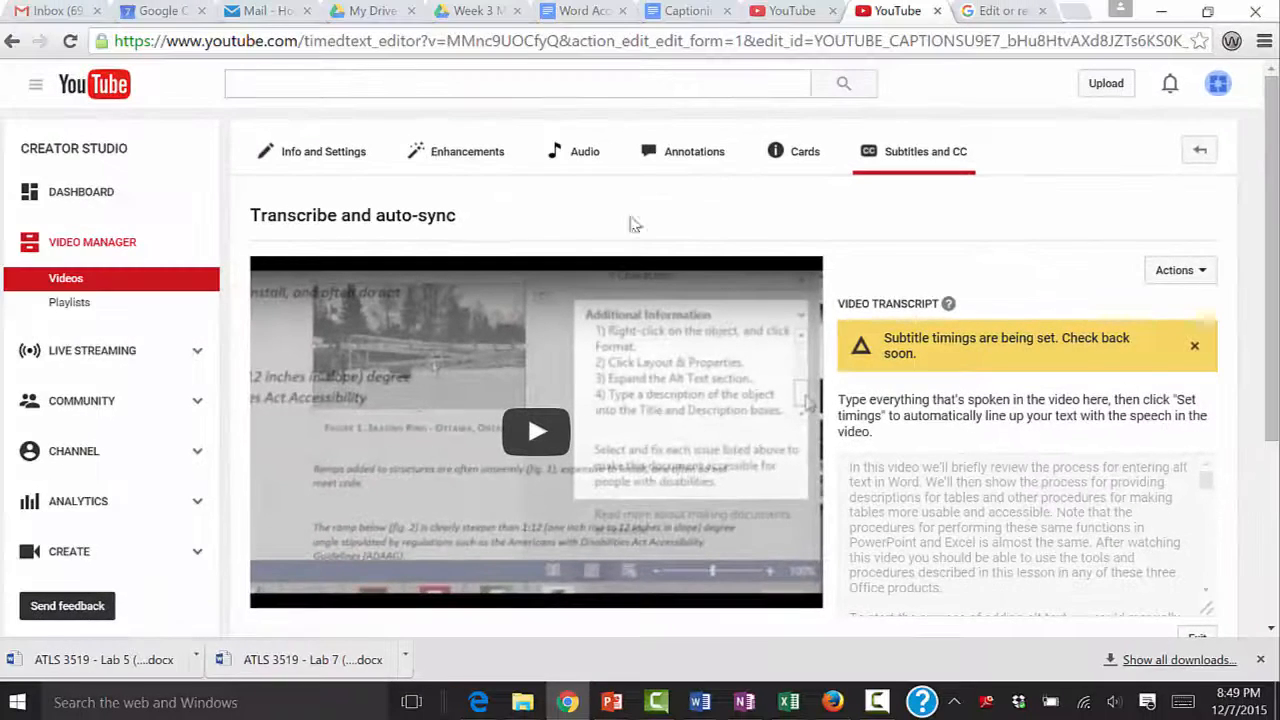
click(70, 41)
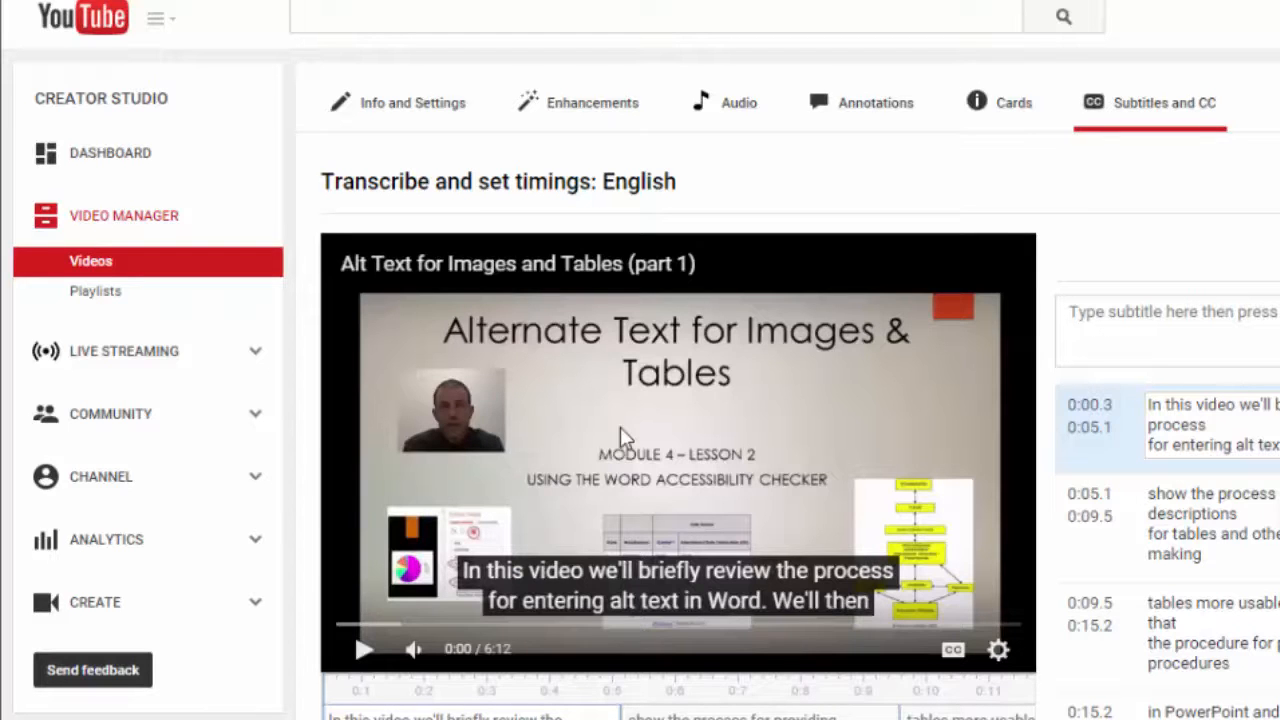
Play the video into the third caption, pause it, and correct "procedure" to "procedures" in that caption
click(364, 651)
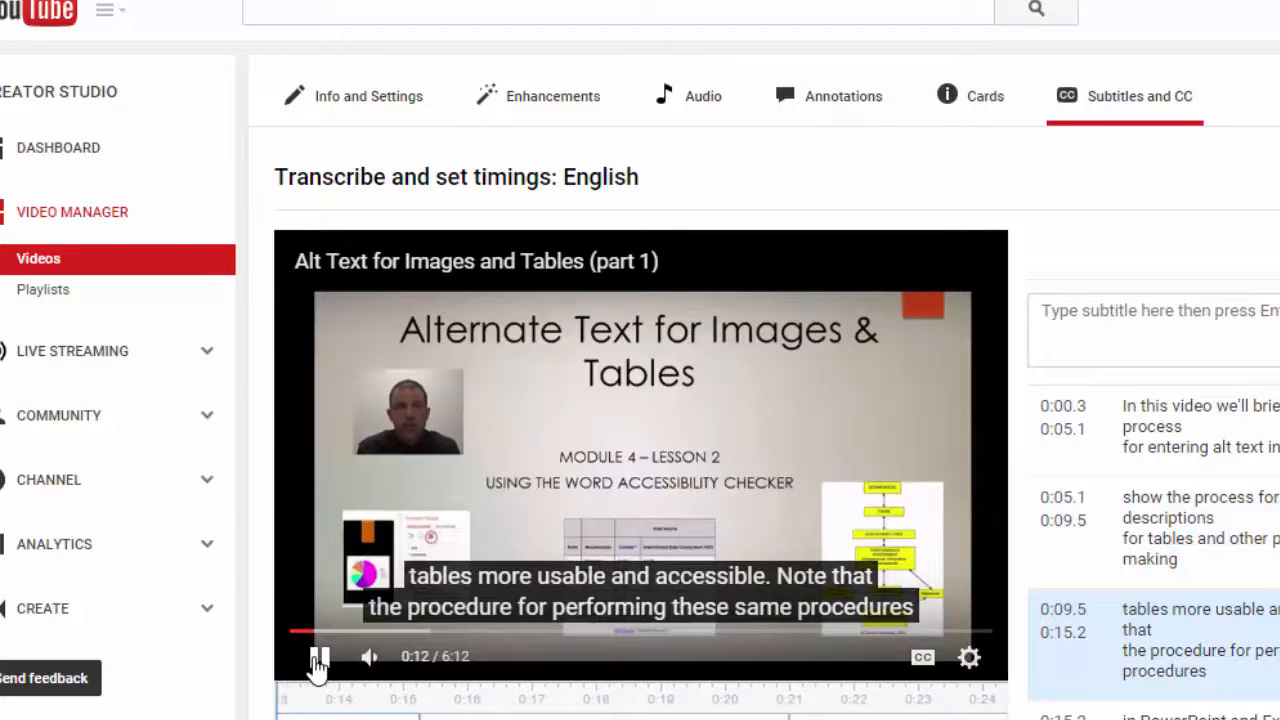
click(318, 660)
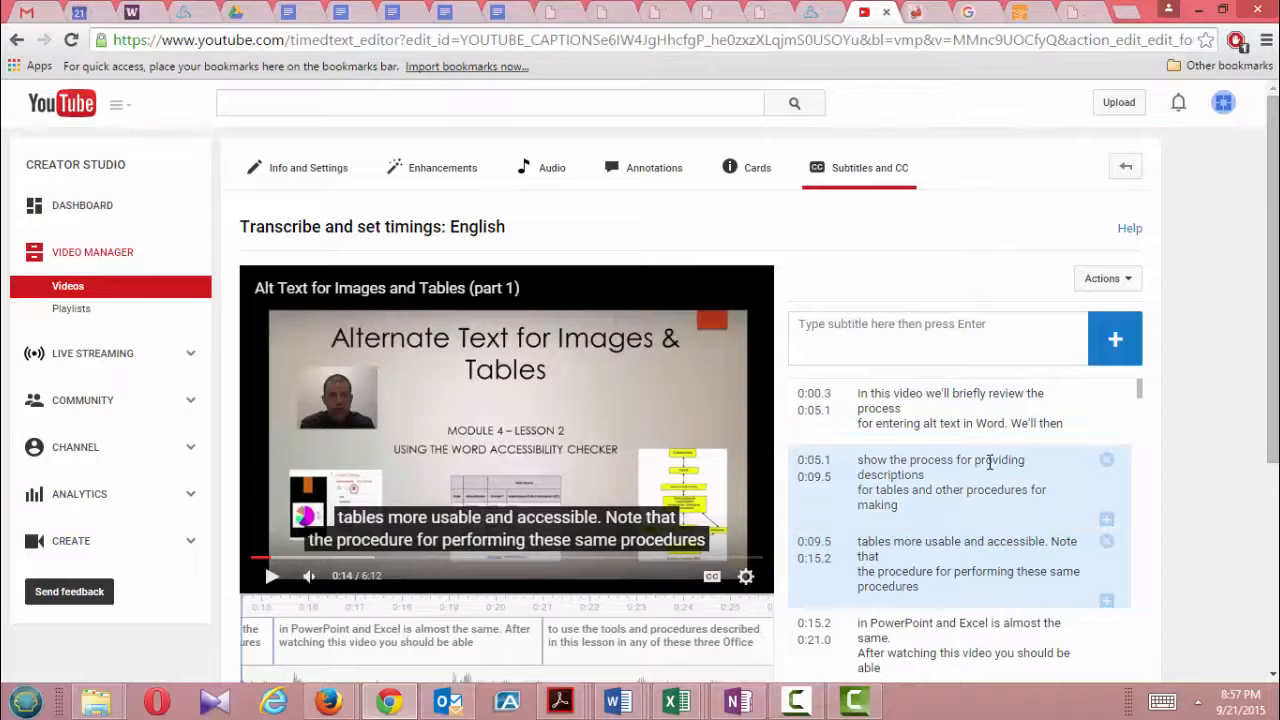
click(928, 571)
text(s)
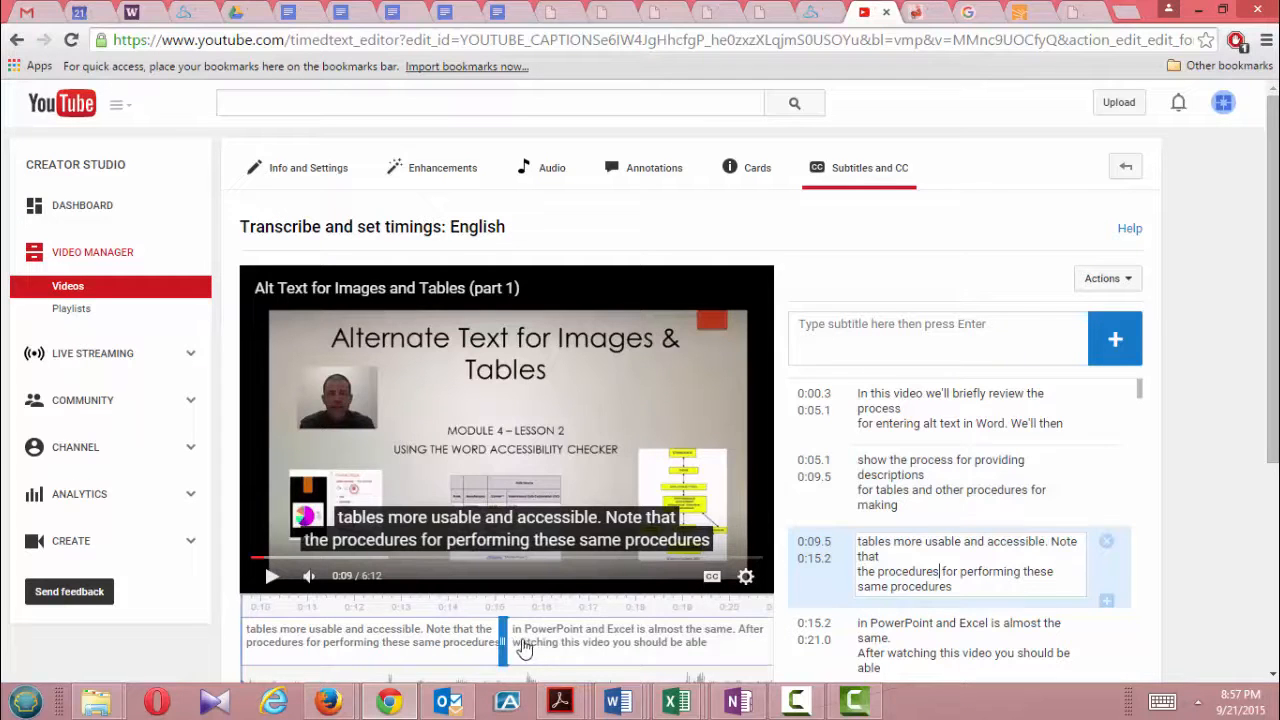
Shift the start of the "in PowerPoint and Excel" caption to 0:15.4 on the timeline and open the preceding caption's start and end times for editing
mouse_move(503, 636)
mouse_down()
mouse_move(540, 636)
mouse_move(511, 634)
mouse_up()
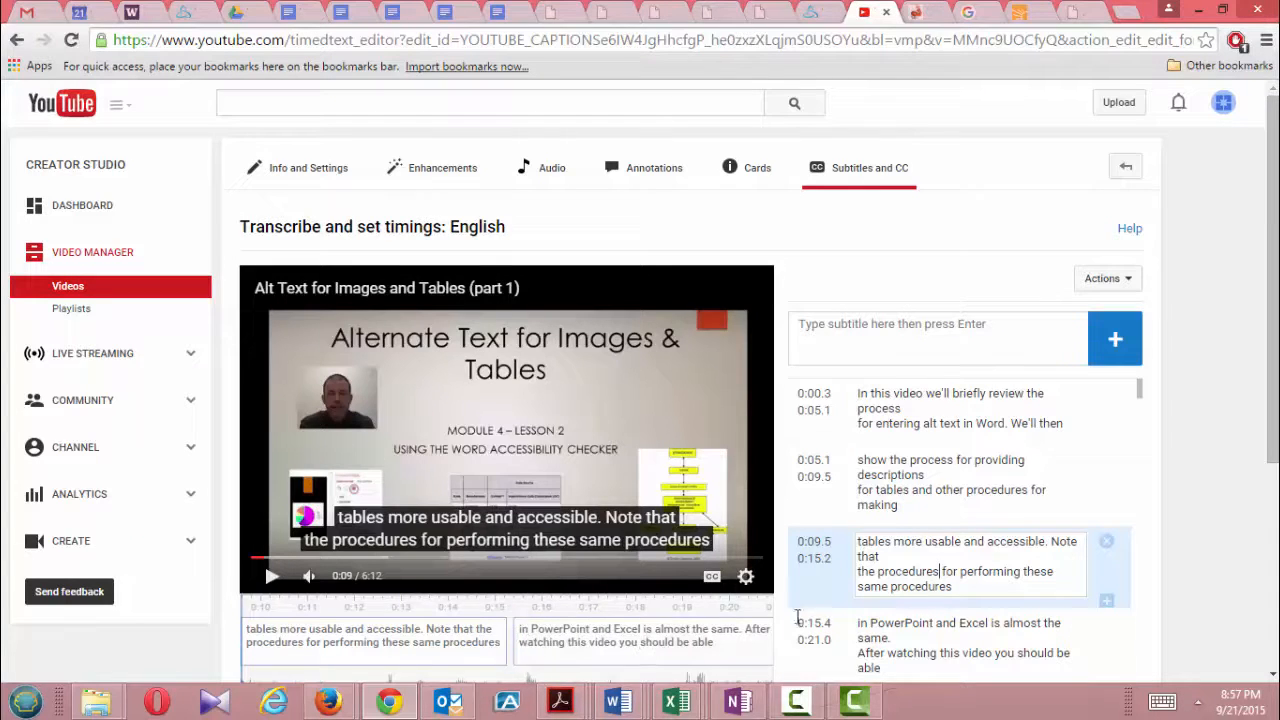
click(817, 543)
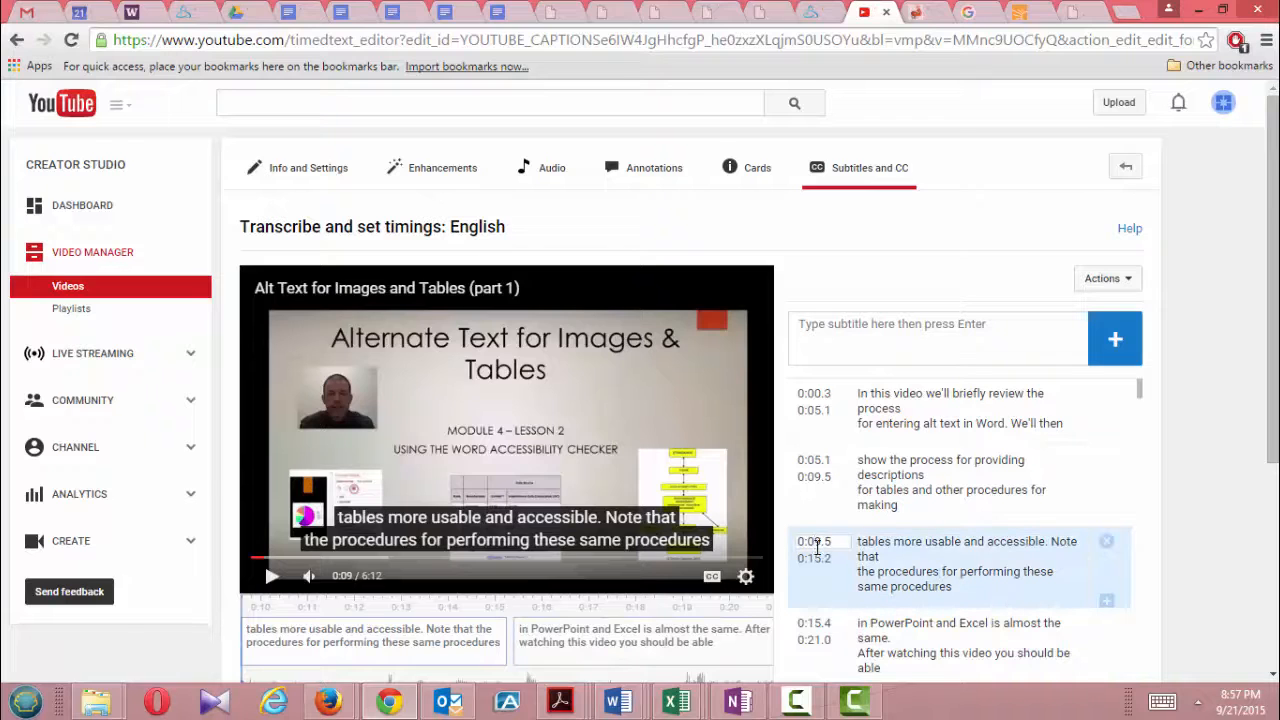
click(817, 557)
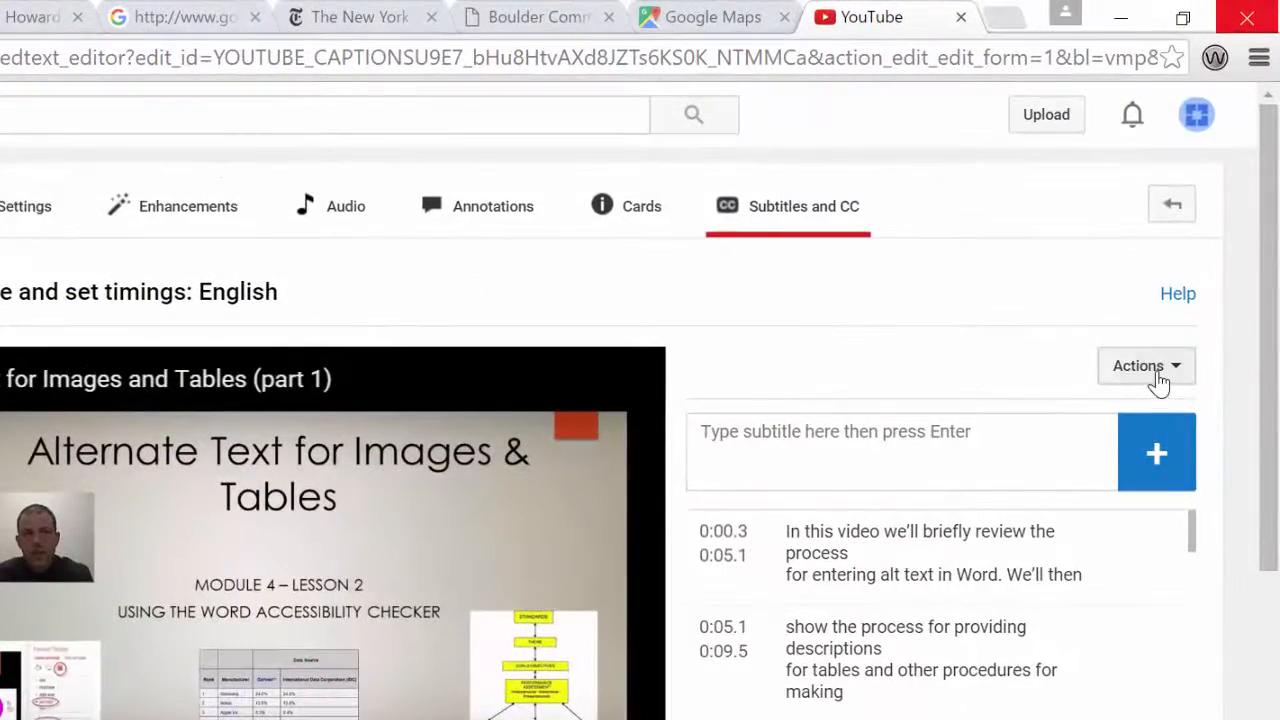
click(1159, 381)
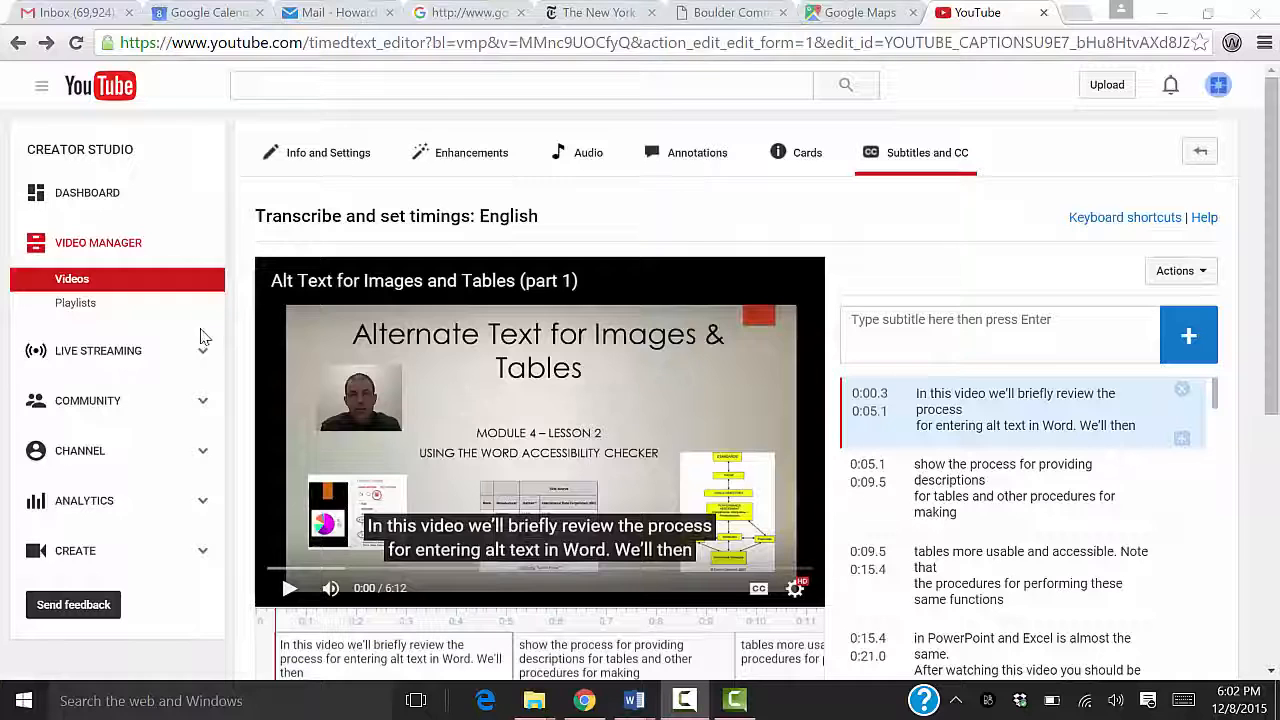
Open the watch page of Alt Text for Images and Tables (part 1) from the Video Manager
click(126, 249)
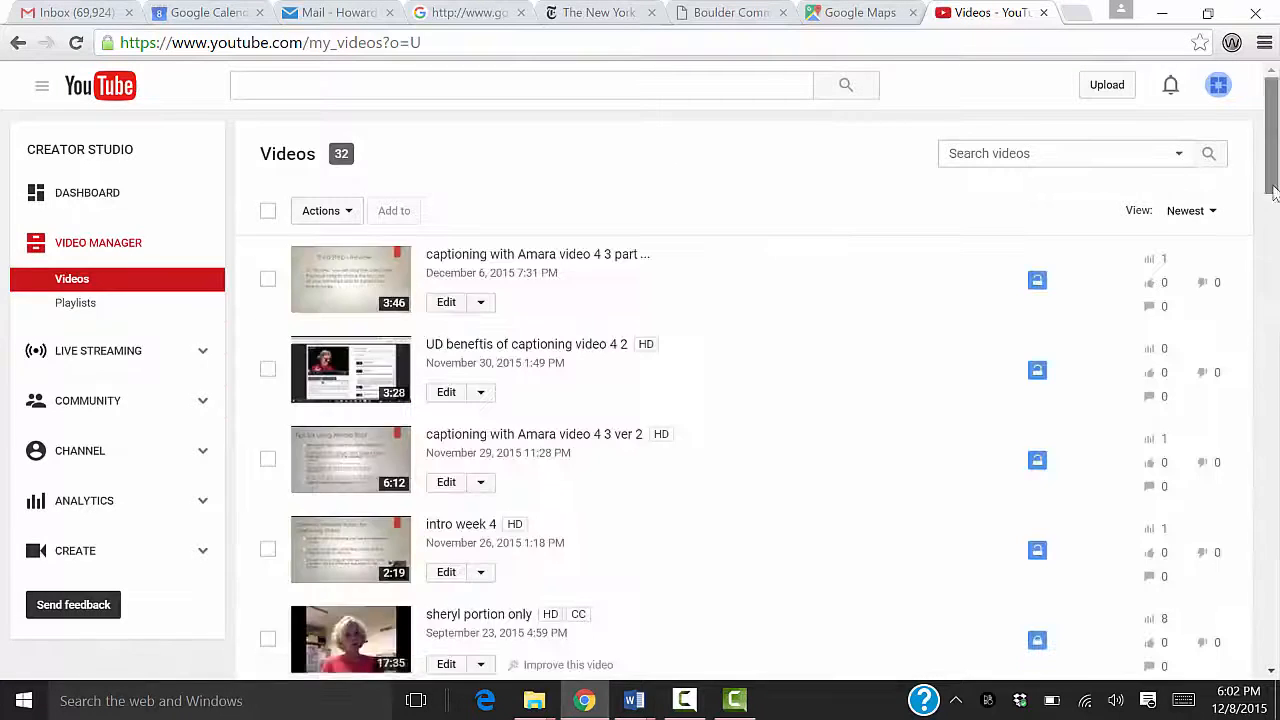
scroll(1274, 192, down, 10)
click(357, 259)
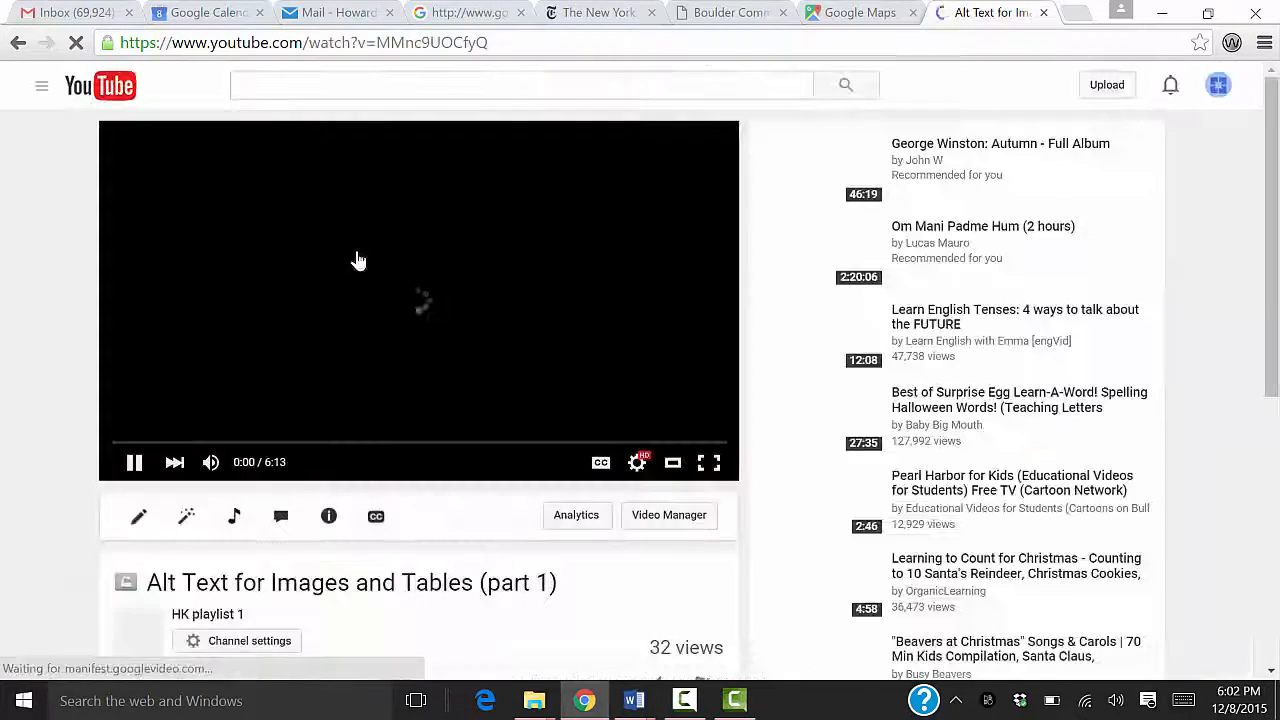
Display the video's embed options under sharing and select the iframe embed code
drag(1275, 235, 1275, 350)
click(229, 446)
click(226, 504)
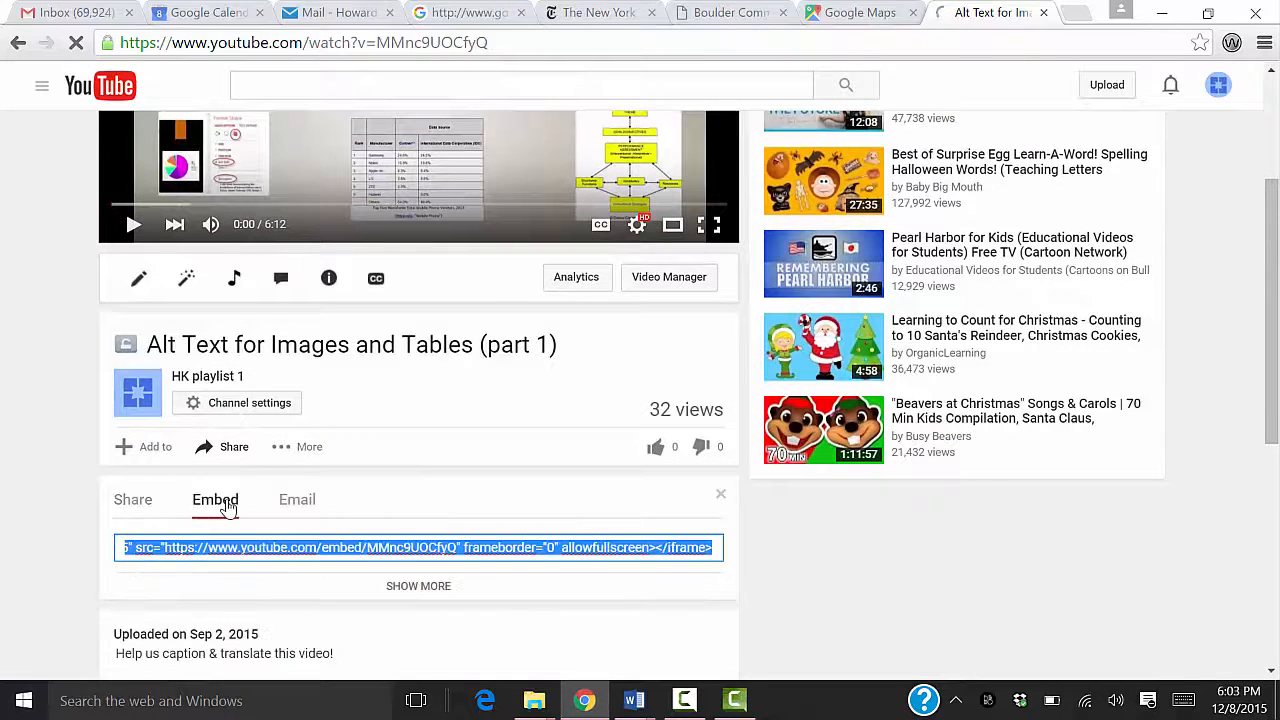
click(228, 541)
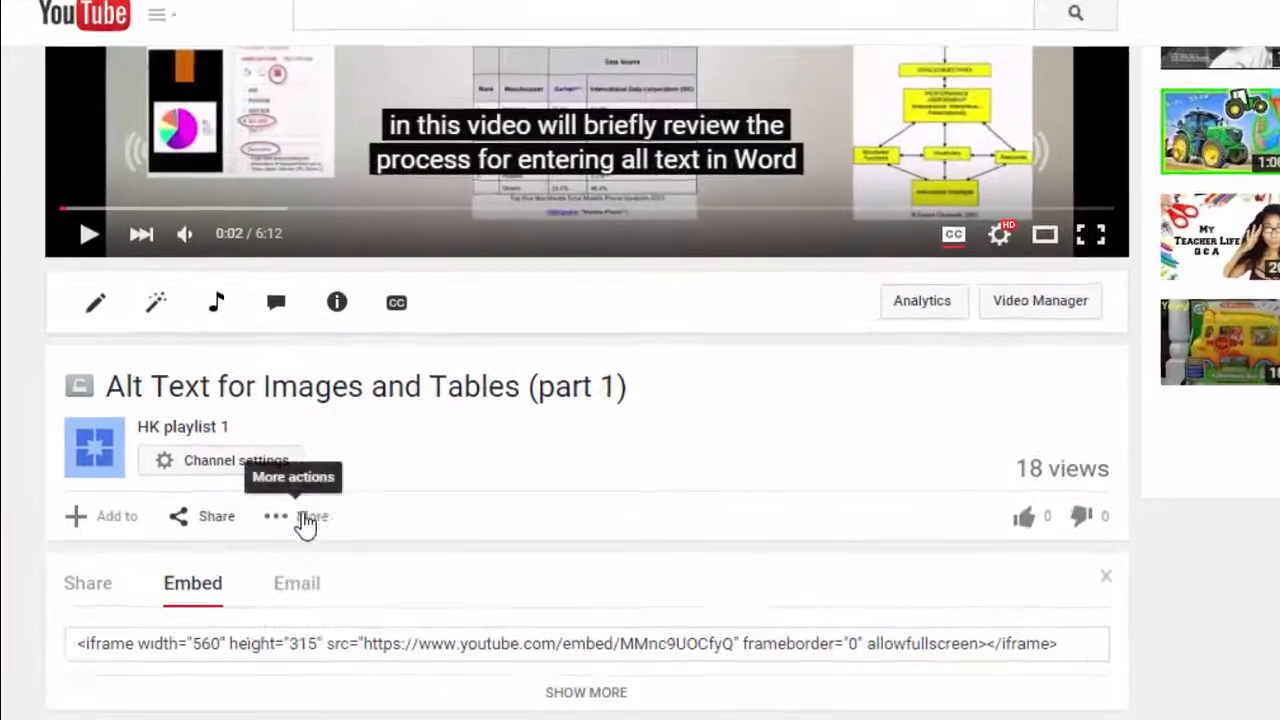
Display the interactive transcript of Alt Text for Images and Tables (part 1) beneath the video and start playback
click(222, 475)
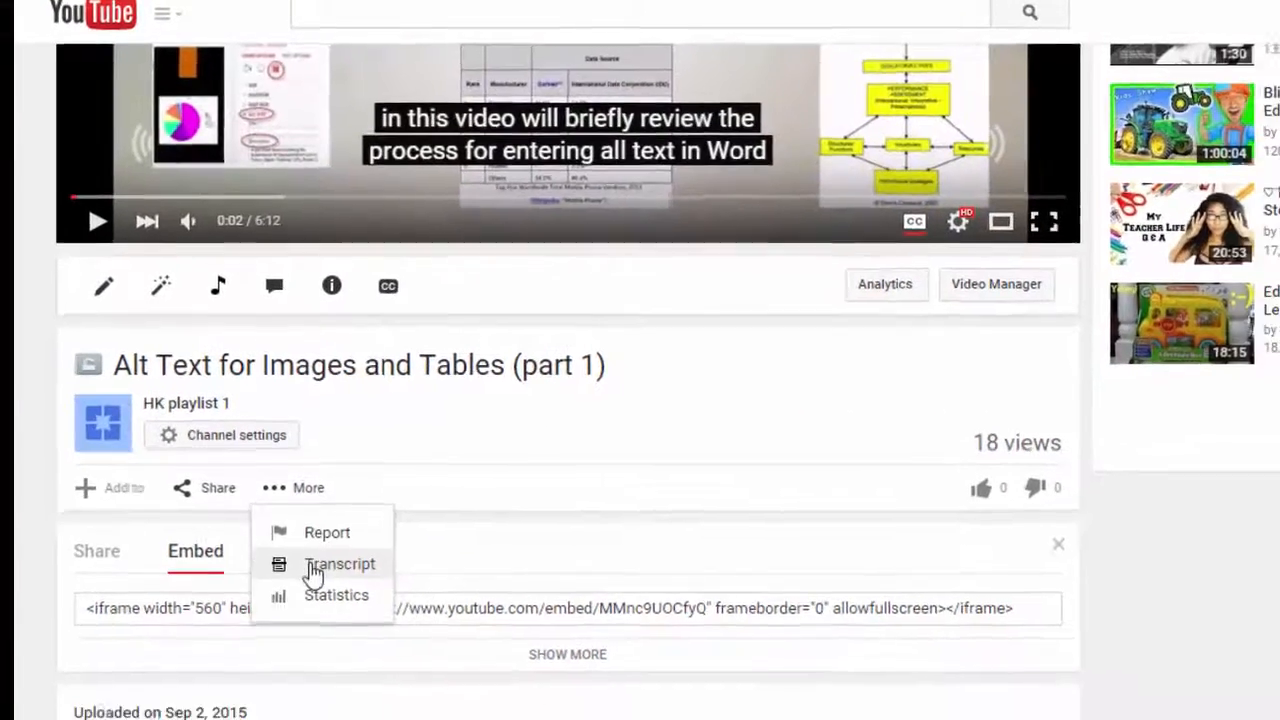
click(318, 596)
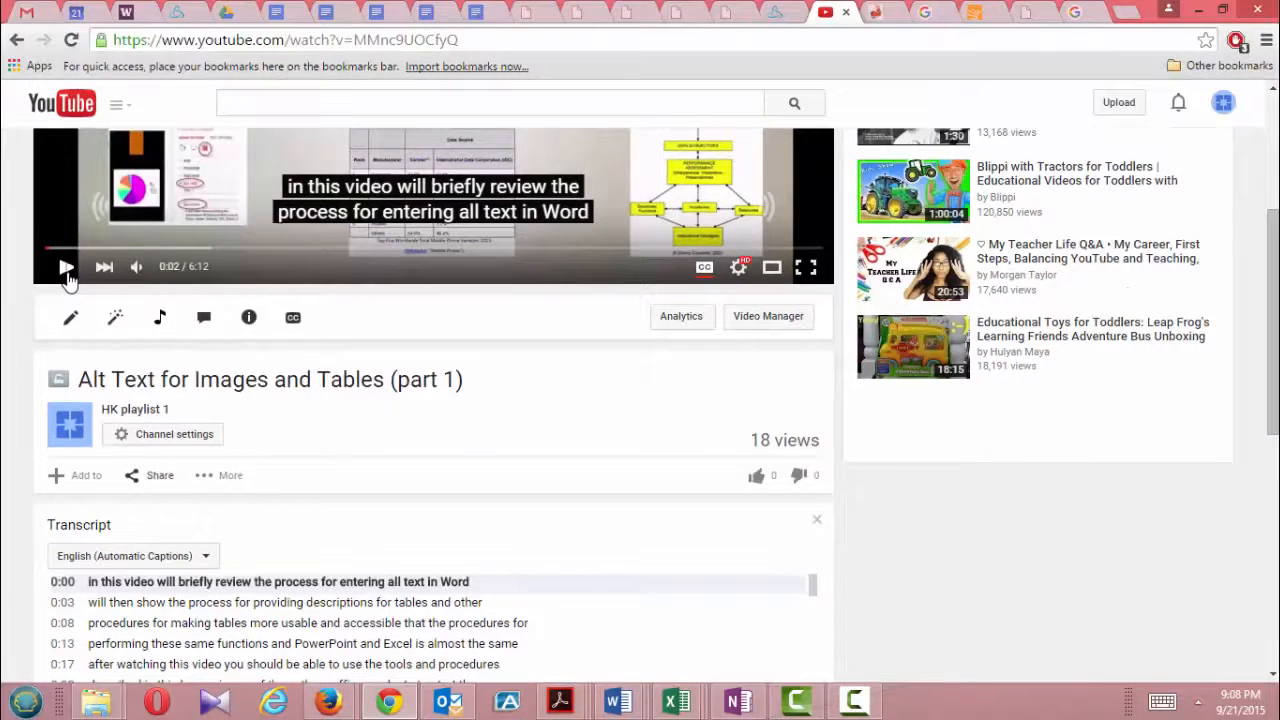
click(112, 220)
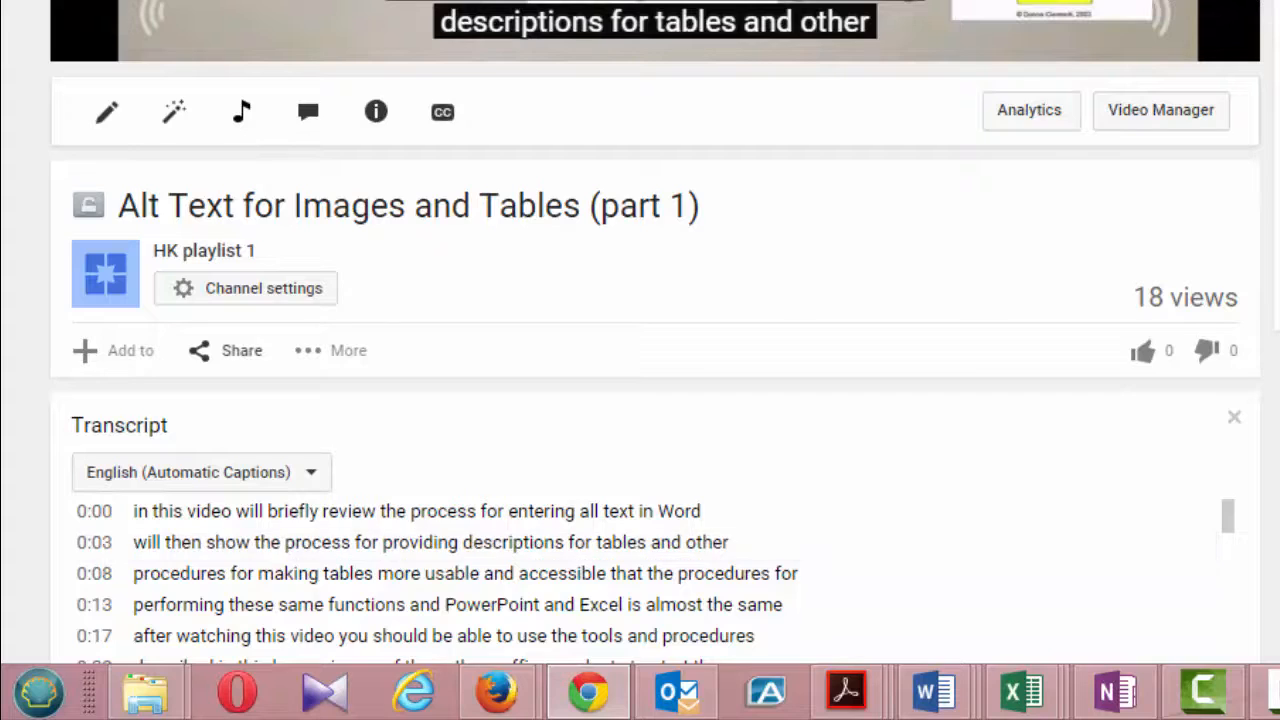
Jump video playback from the transcript to the 0:32 line, and return to the 0:08 line
scroll(720, 506, down, 3)
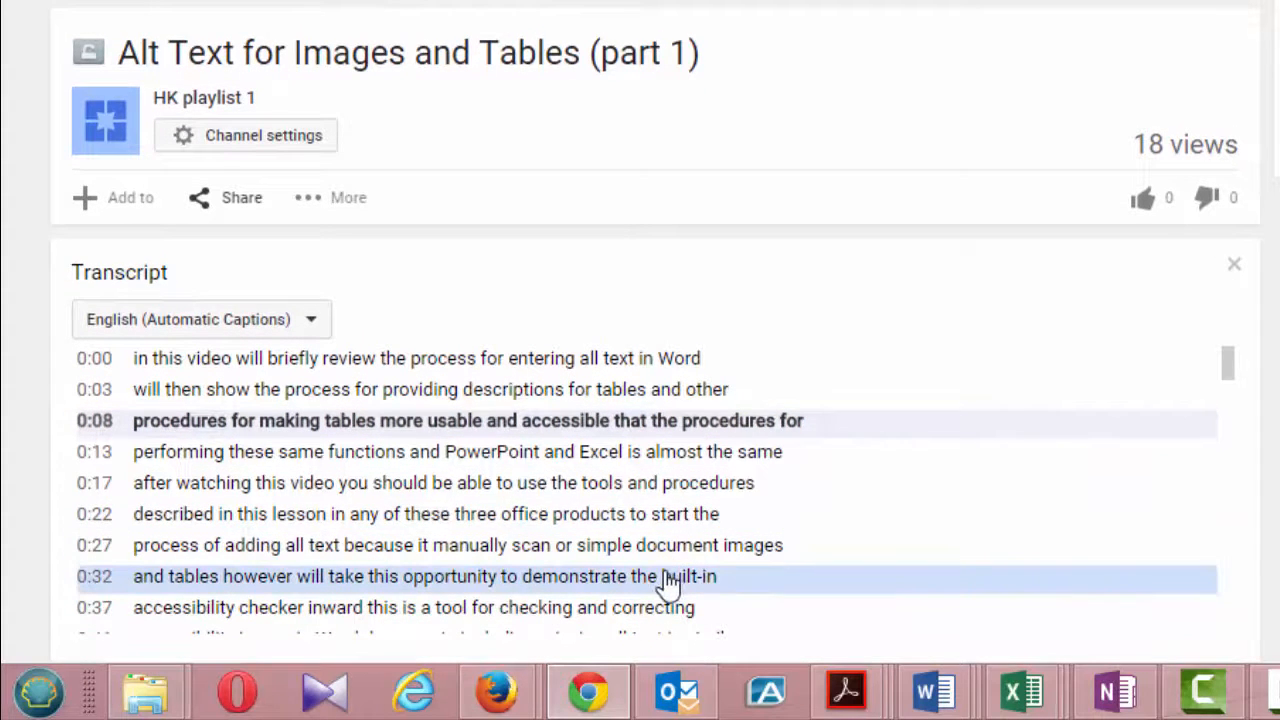
double_click(667, 580)
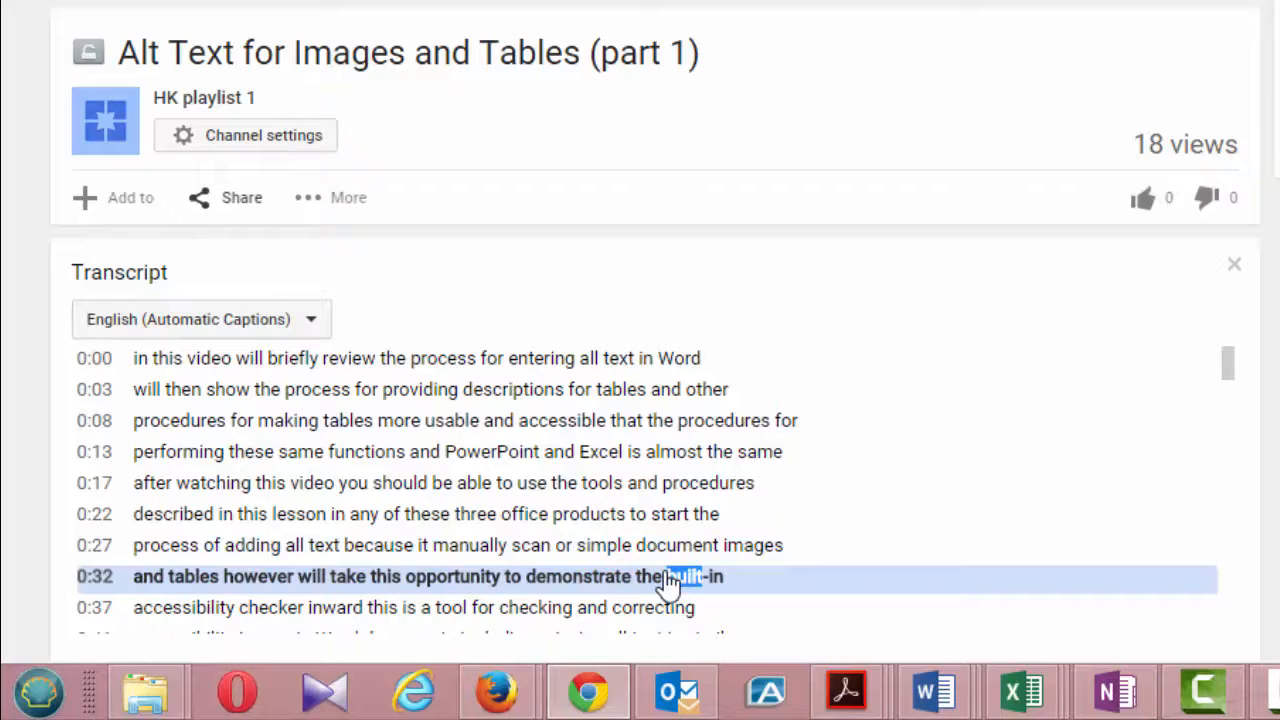
double_click(567, 428)
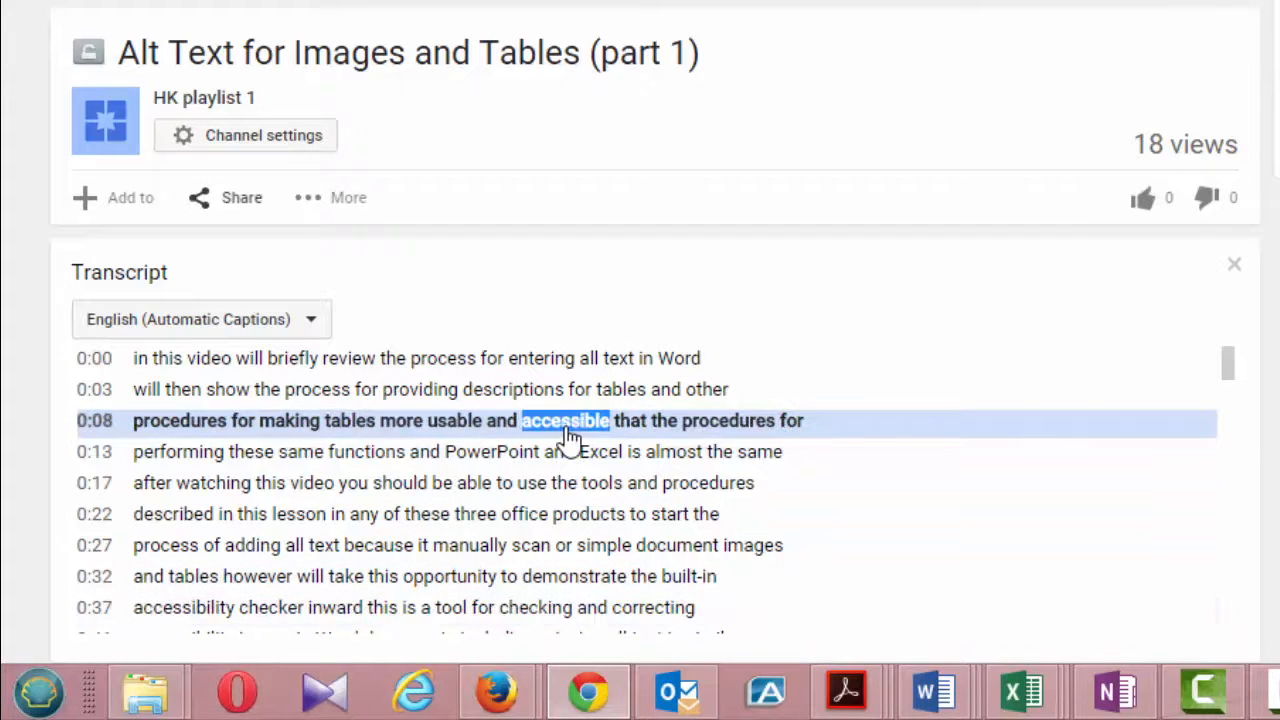